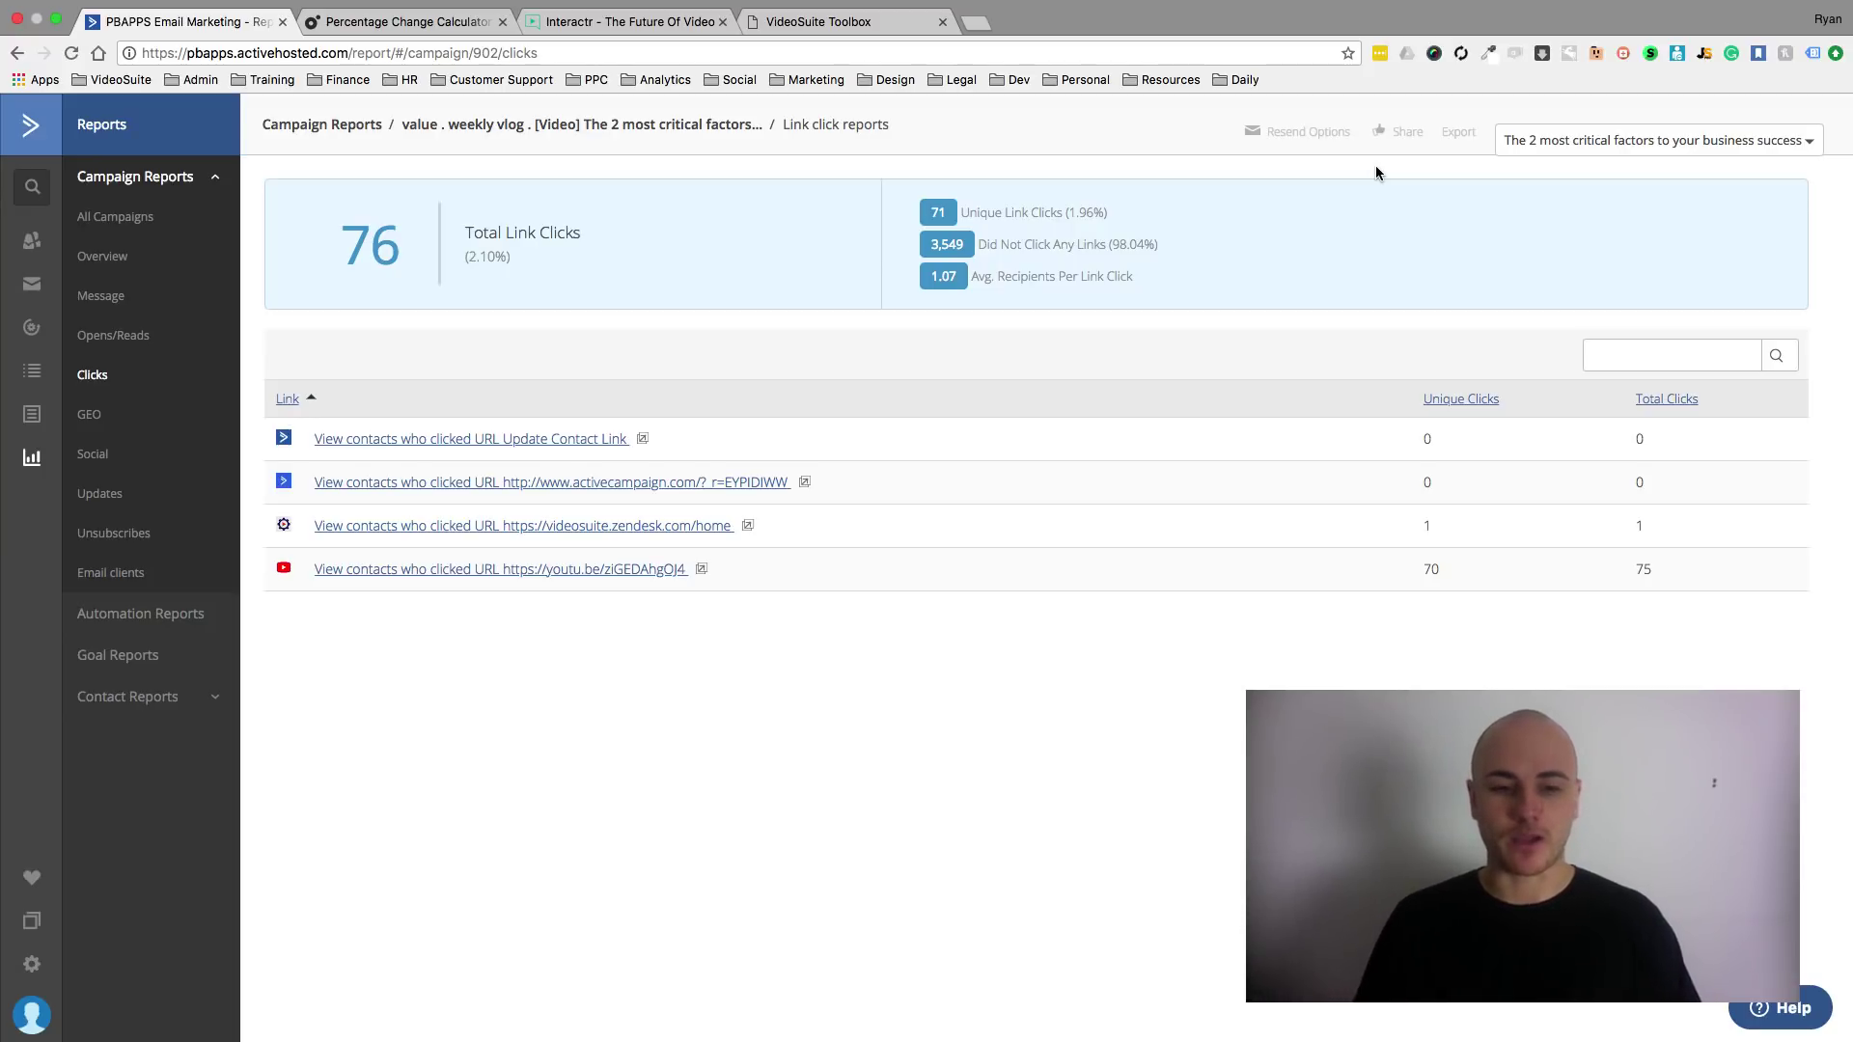
Filter the link click report to the whole split test campaign: 174 total, 156 unique clicks
{"action": "left_click", "coordinate": [1607, 144]}
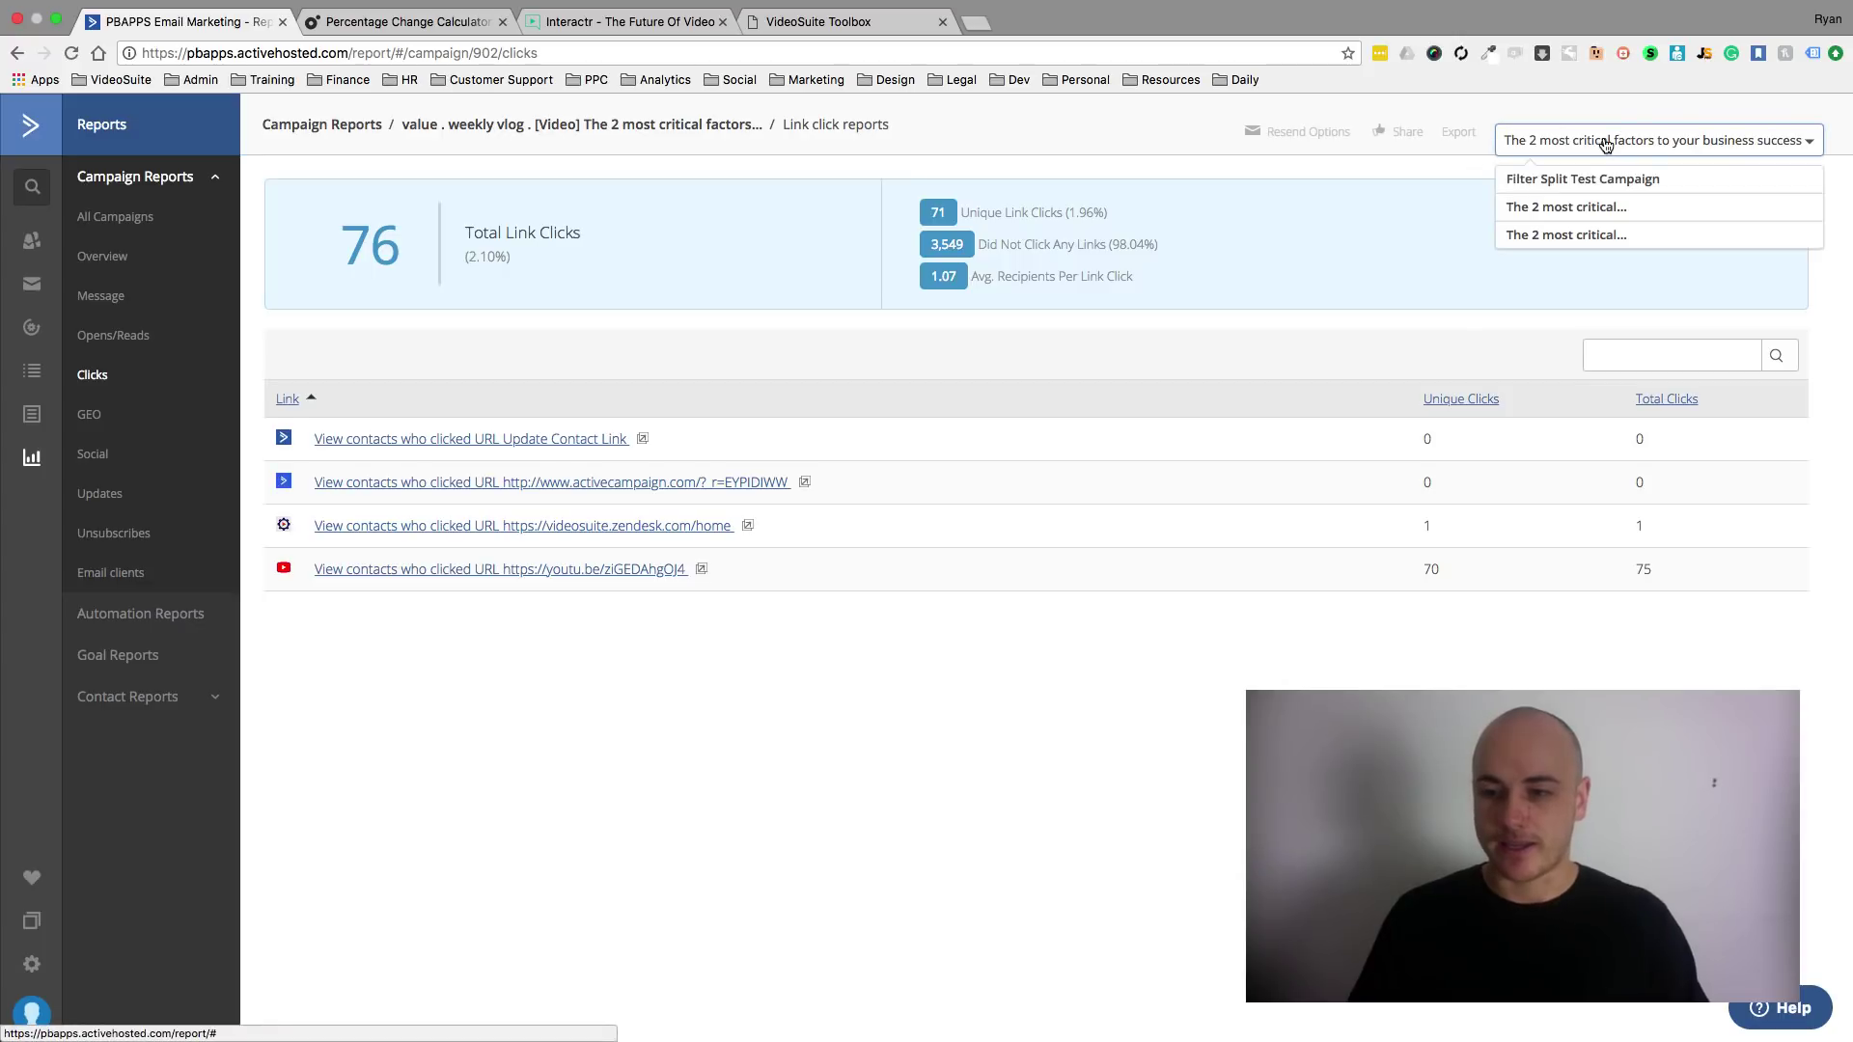
{"action": "left_click", "coordinate": [1564, 182]}
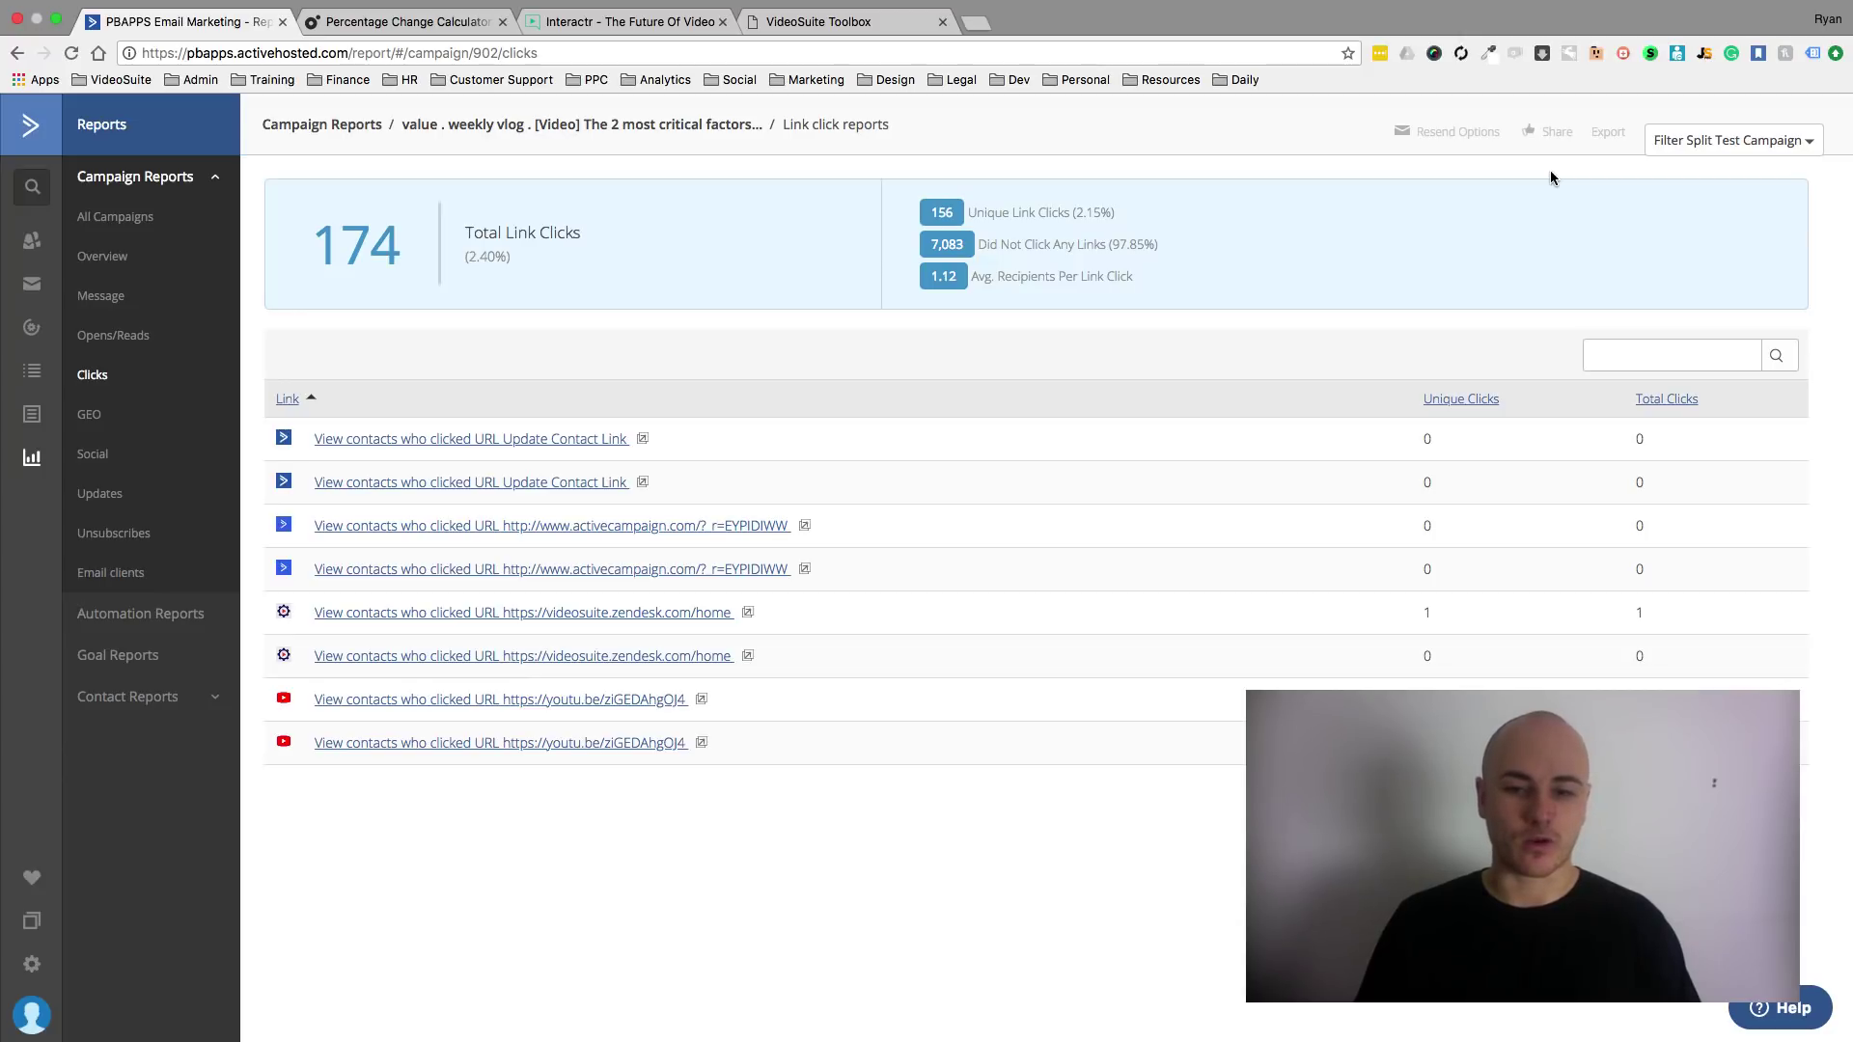
Read Message #1, then filter link clicks to the '2 most critical factors' version (76 total, 71 unique)
{"action": "left_click", "coordinate": [100, 295]}
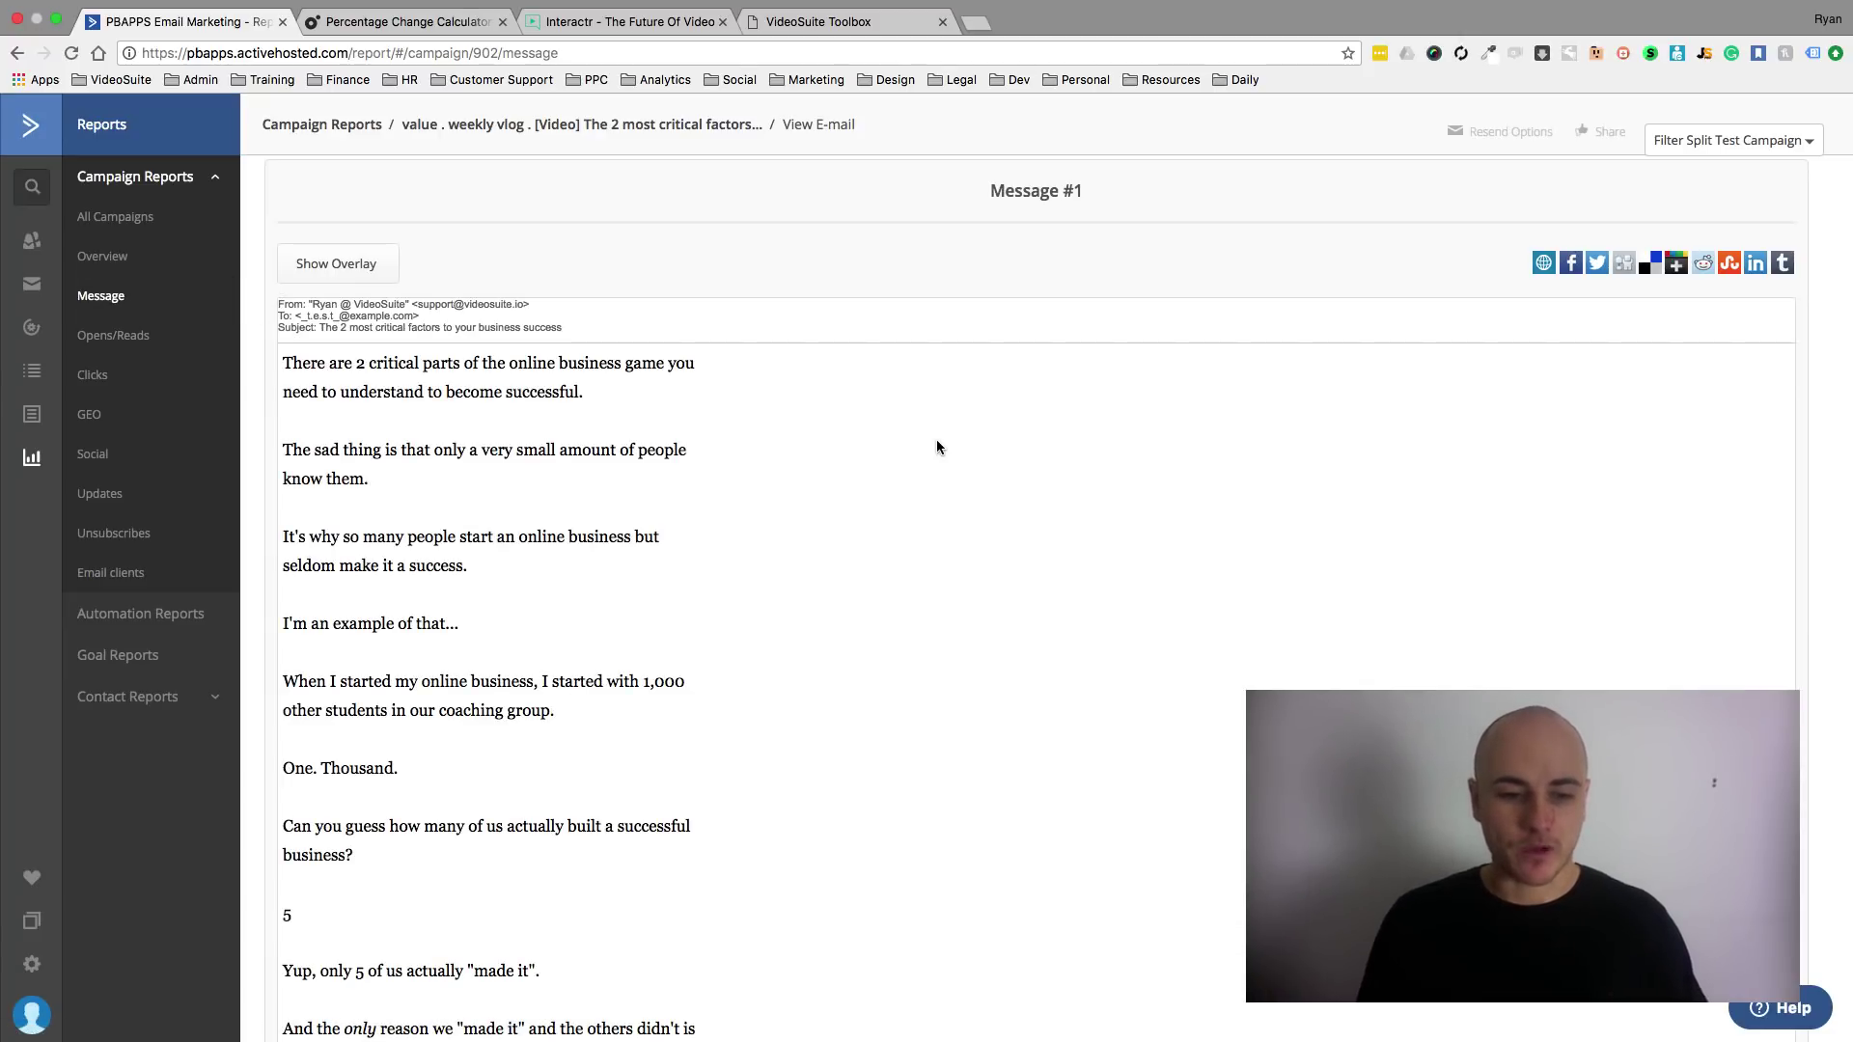
{"action": "scroll", "coordinate": [937, 448], "scroll_direction": "down", "scroll_amount": 1}
{"action": "scroll", "coordinate": [937, 447], "scroll_direction": "down", "scroll_amount": 3}
{"action": "scroll", "coordinate": [937, 448], "scroll_direction": "down", "scroll_amount": 2}
{"action": "scroll", "coordinate": [937, 448], "scroll_direction": "down", "scroll_amount": 1}
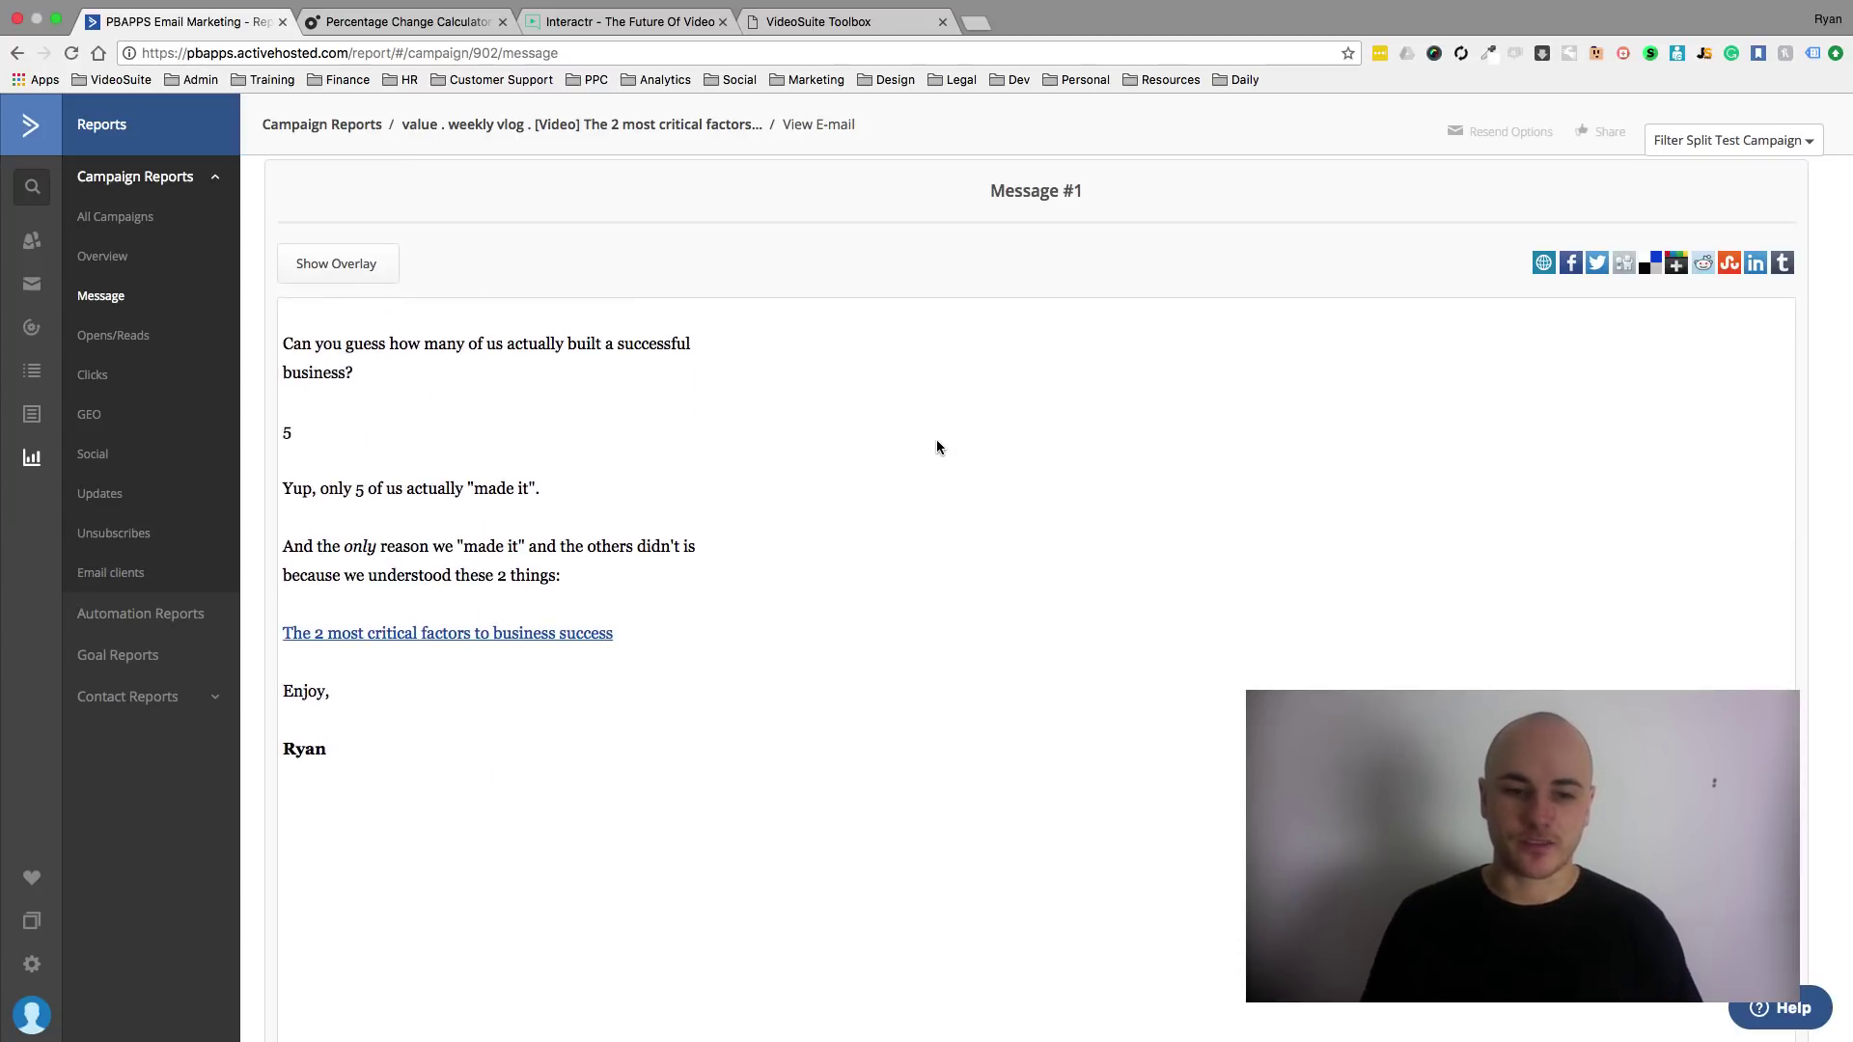
{"action": "scroll", "coordinate": [937, 447], "scroll_direction": "up", "scroll_amount": 4}
{"action": "scroll", "coordinate": [936, 448], "scroll_direction": "up", "scroll_amount": 1}
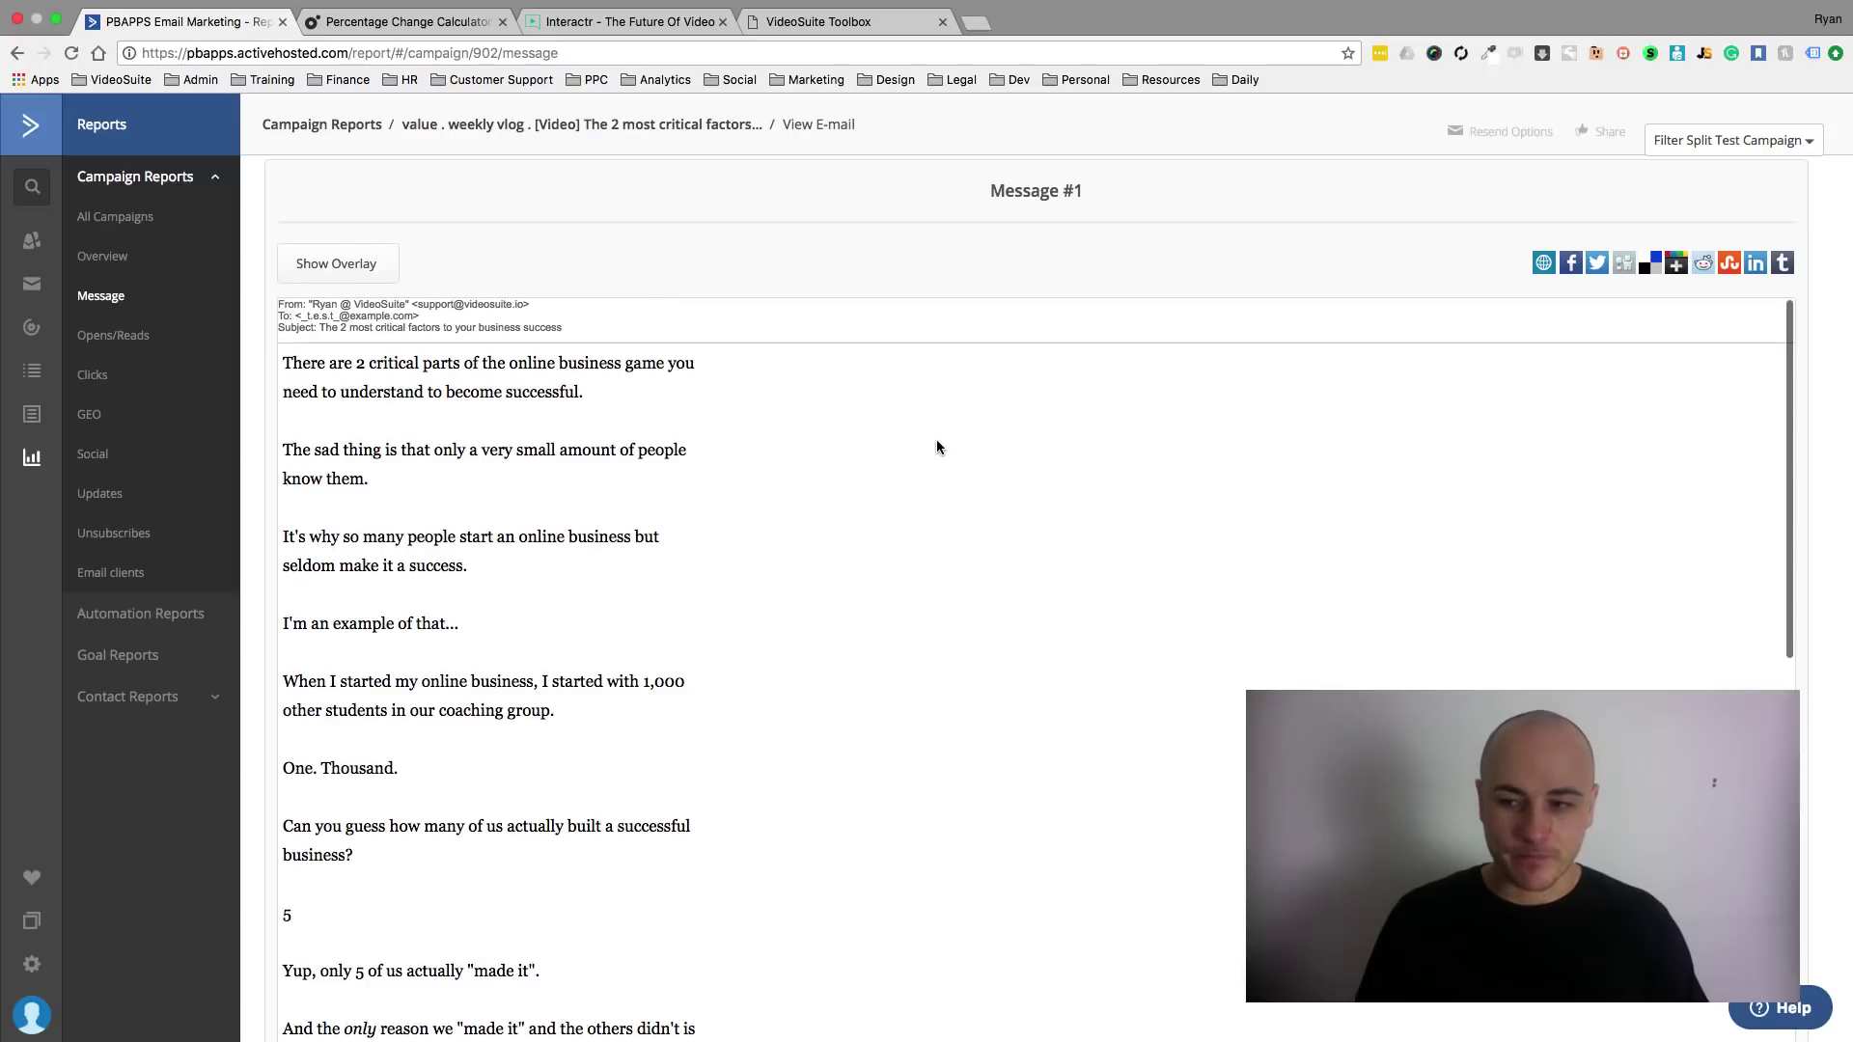
{"action": "left_click", "coordinate": [96, 377]}
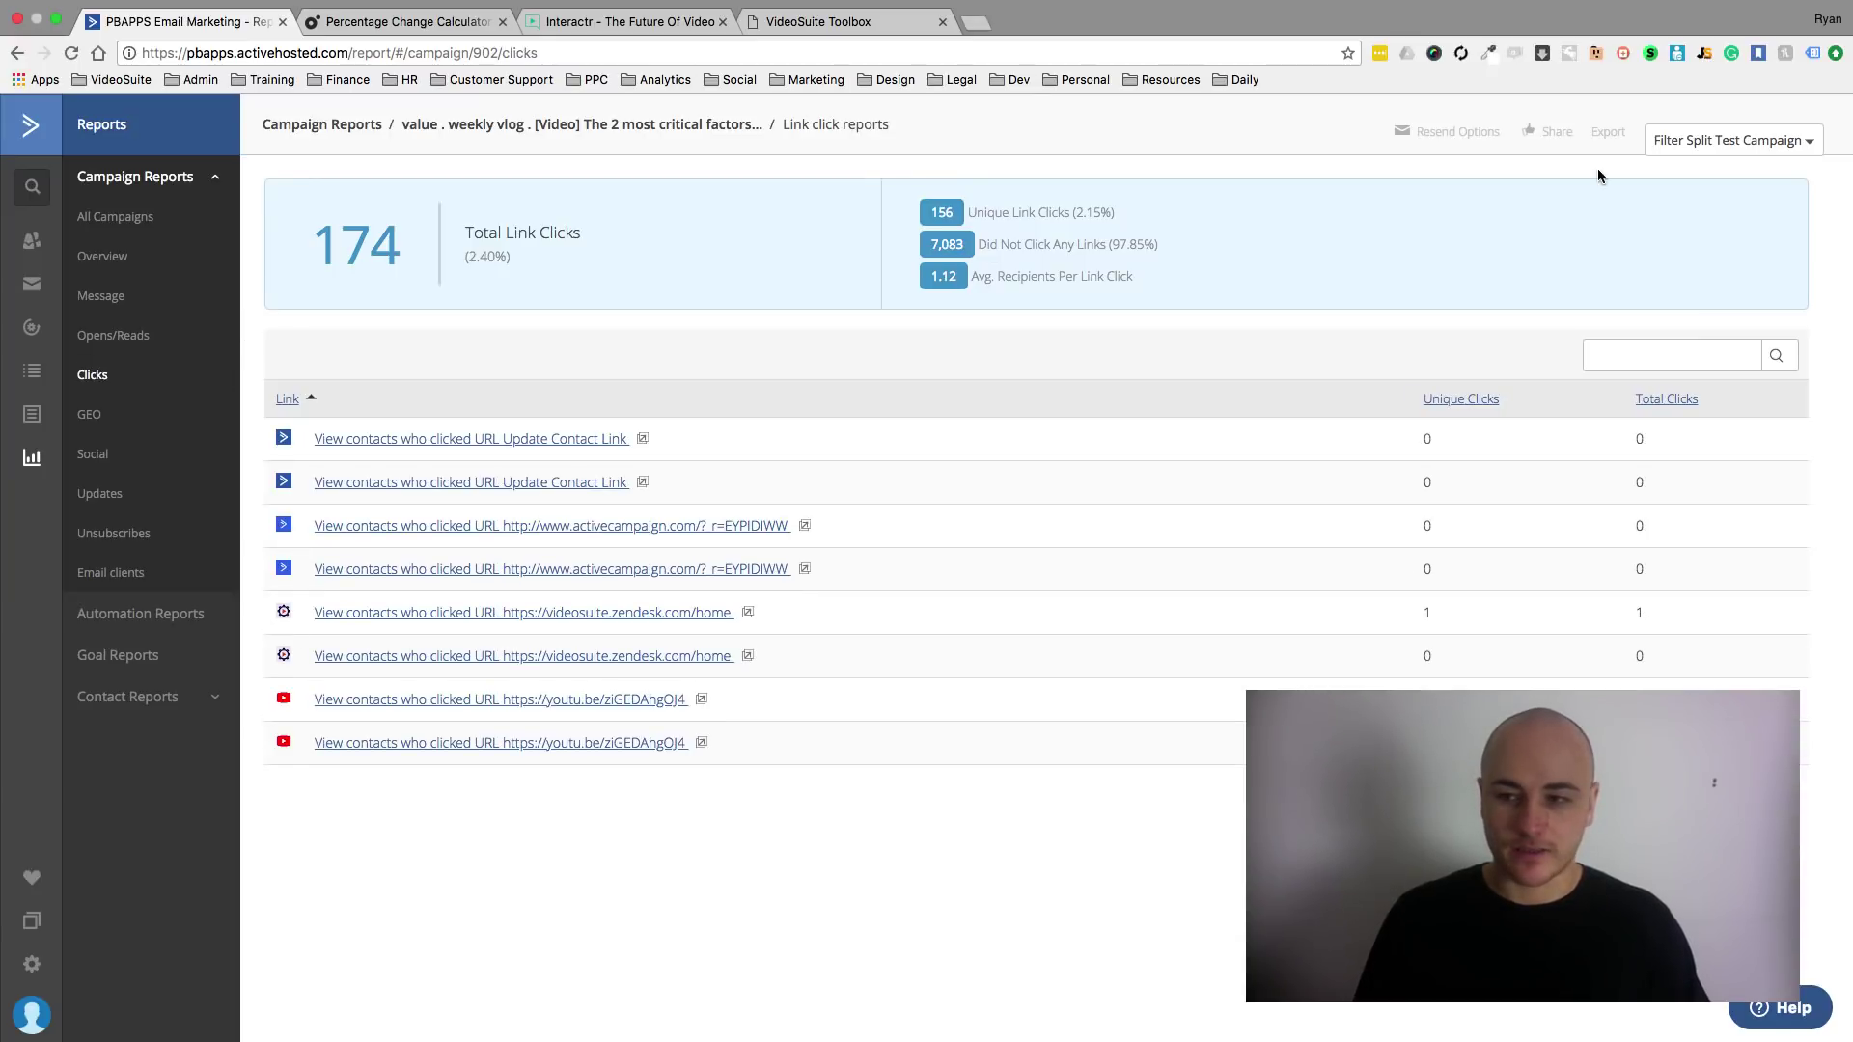
{"action": "left_click", "coordinate": [1724, 140]}
Load the second version's click report, showing 98 link clicks against the first version's 76
{"action": "left_click", "coordinate": [1687, 209]}
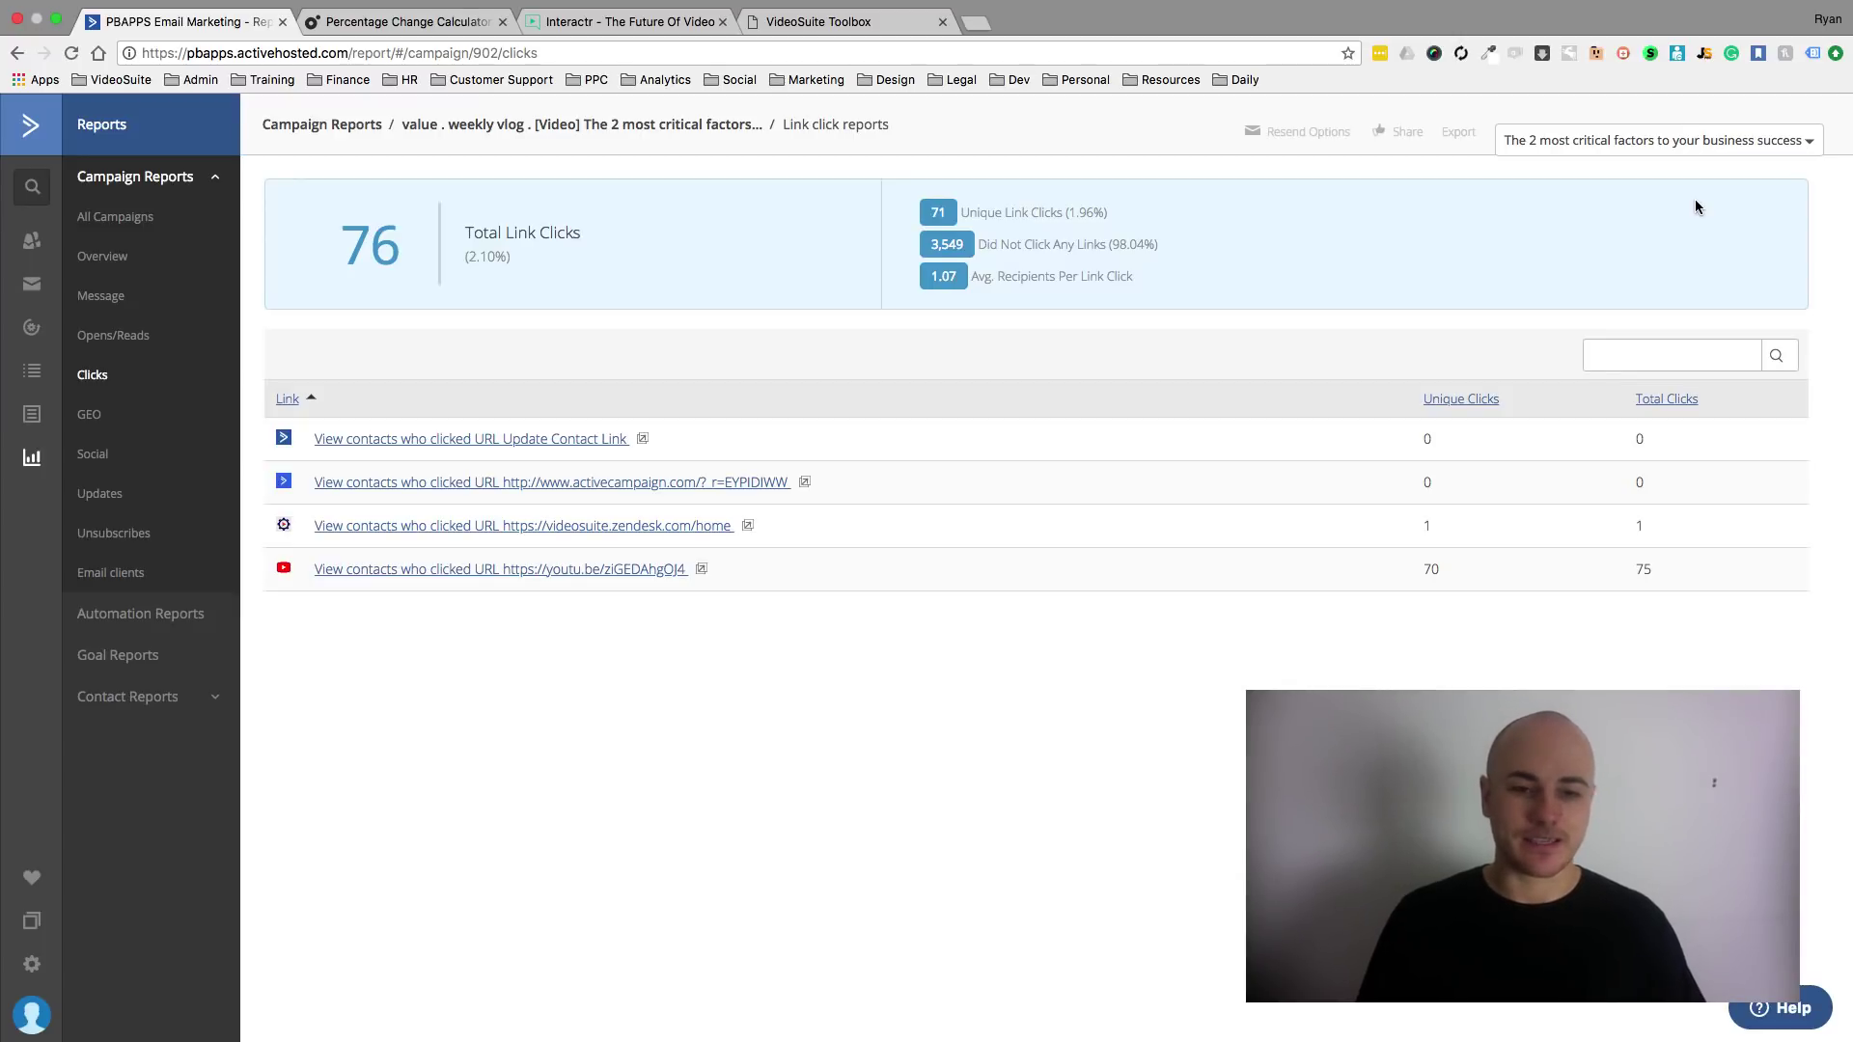
{"action": "left_click", "coordinate": [1719, 152]}
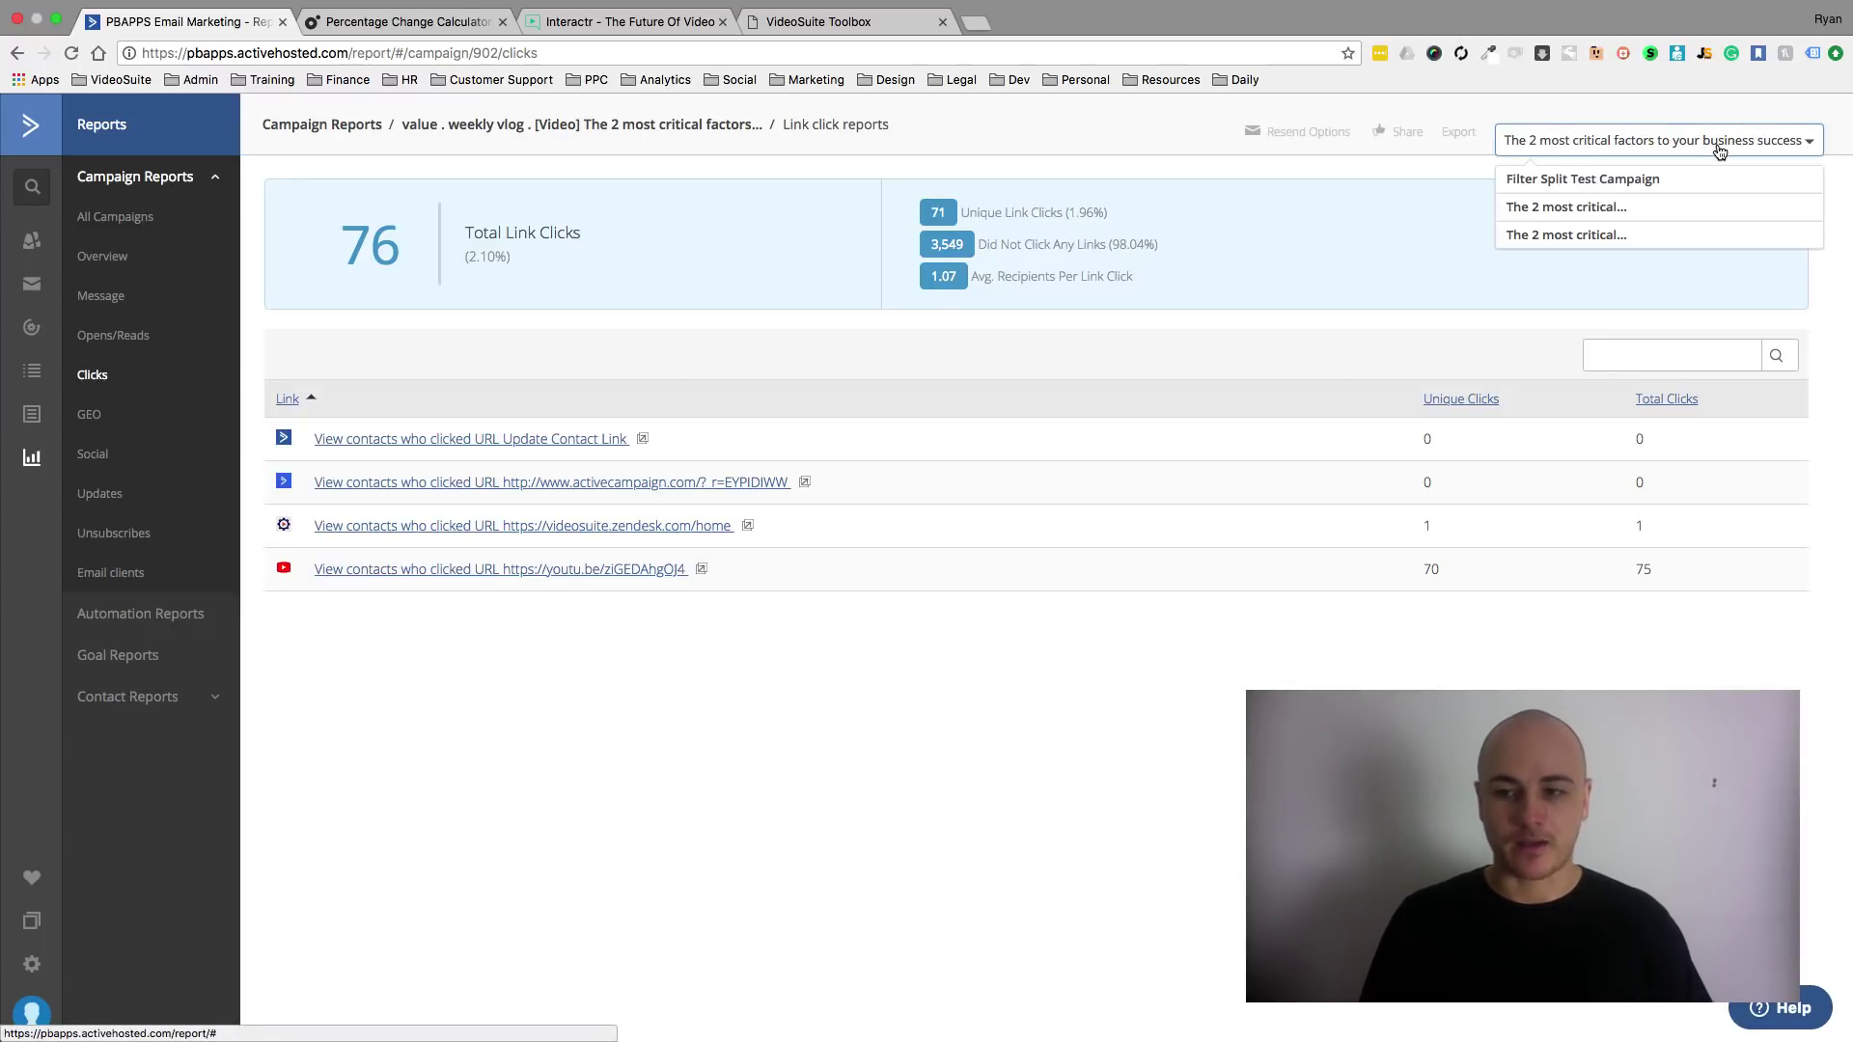
{"action": "left_click", "coordinate": [1627, 236]}
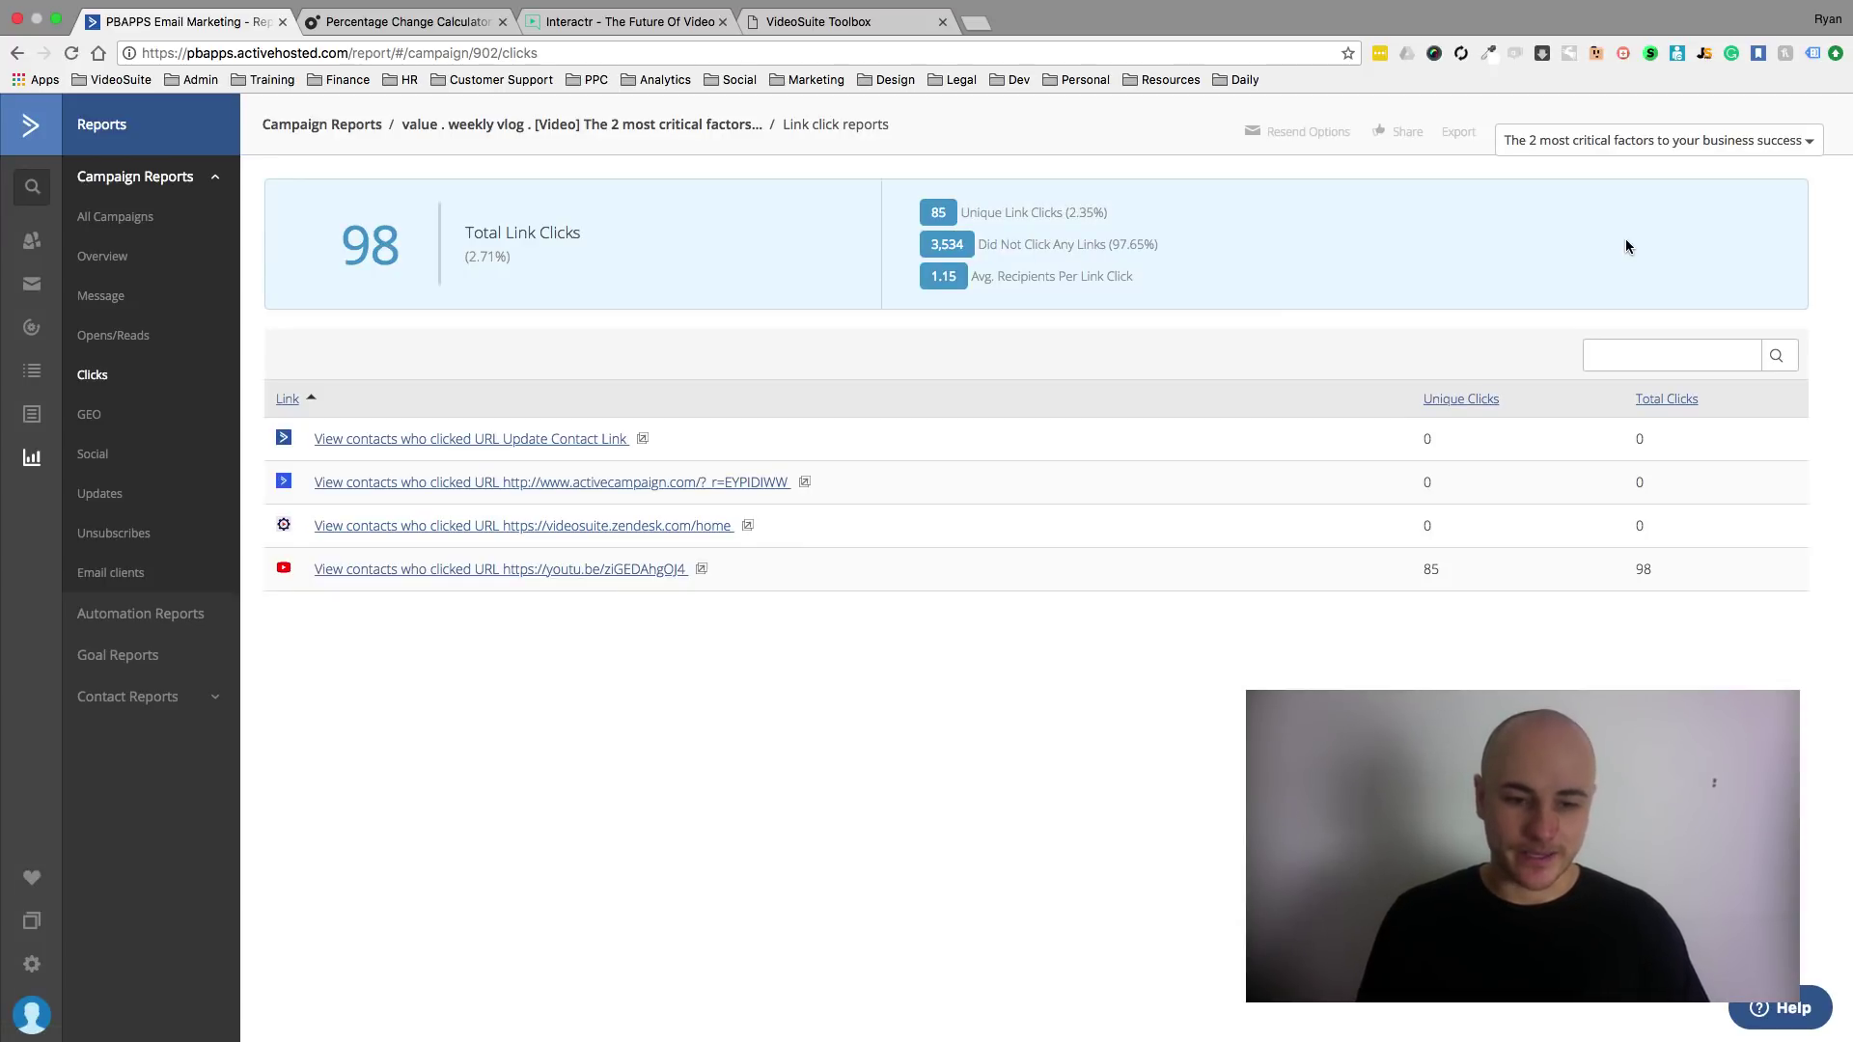
View Message #2 with its video thumbnail, then switch back to Message #1, the text-only email
{"action": "left_click", "coordinate": [114, 298]}
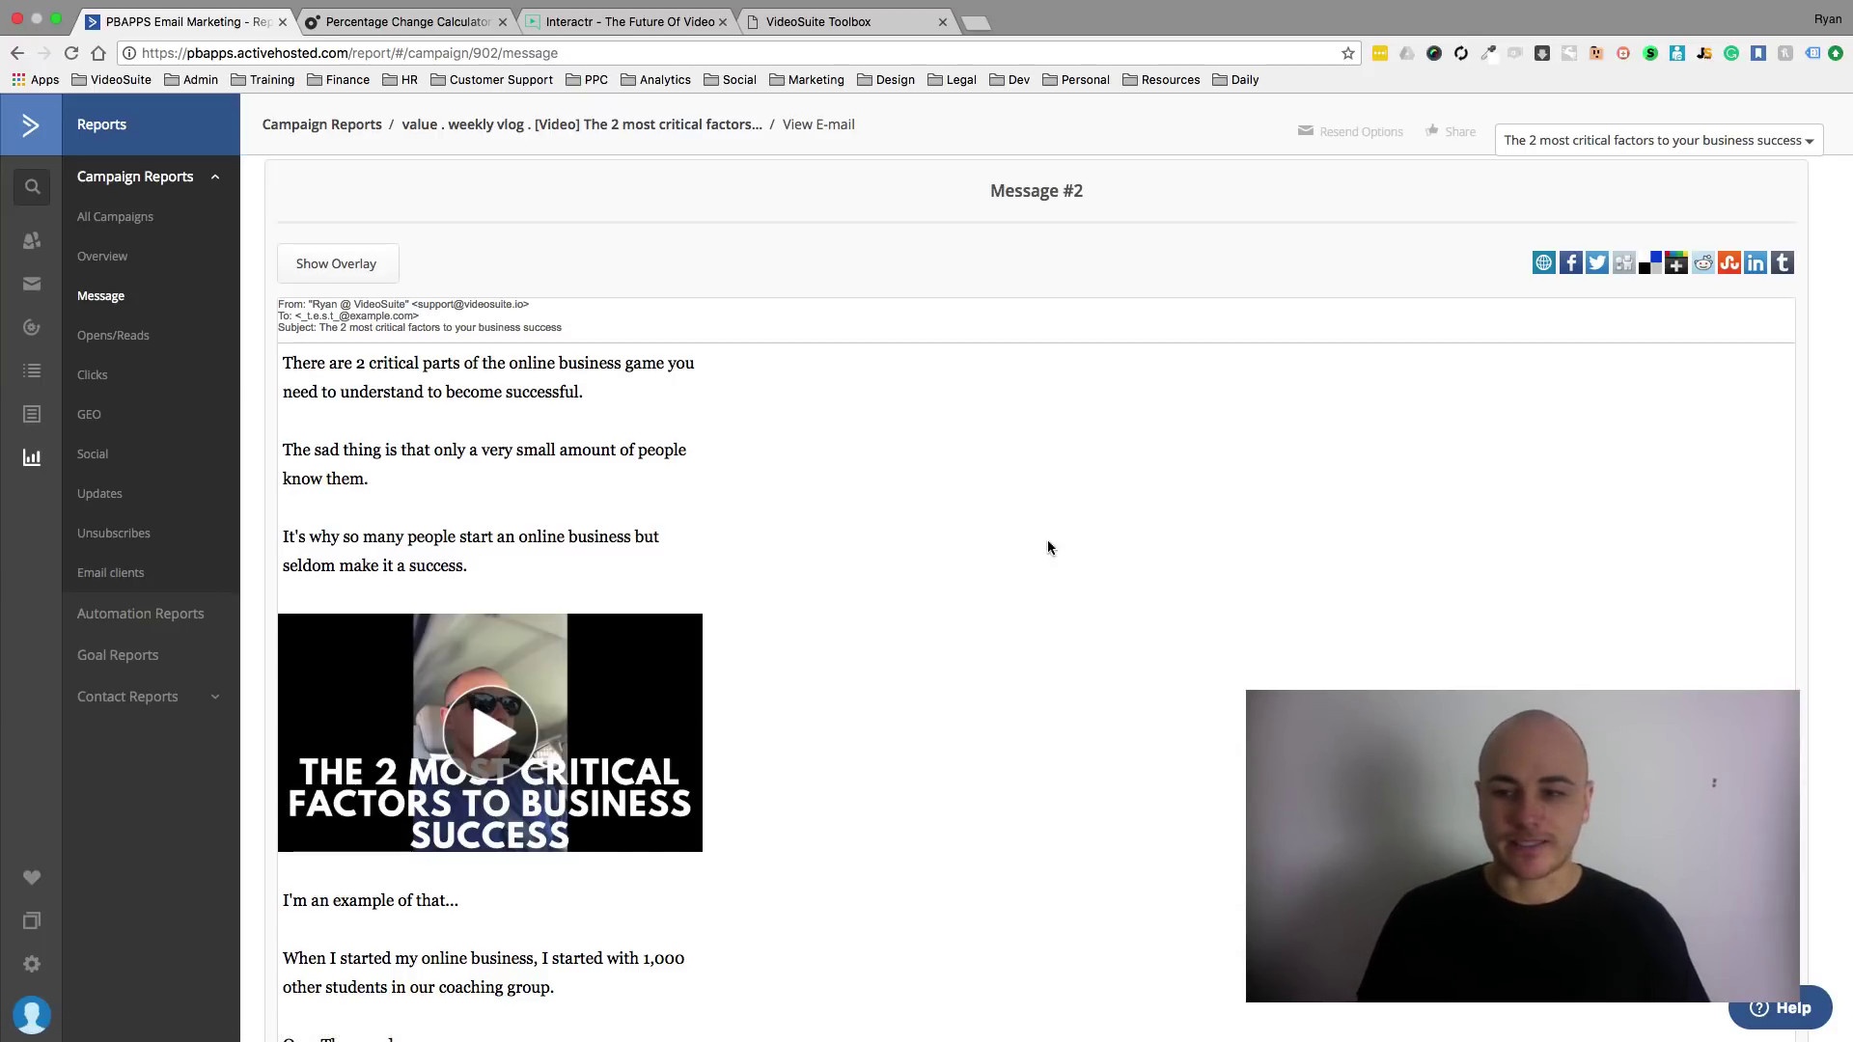
{"action": "left_click", "coordinate": [1583, 139]}
{"action": "left_click", "coordinate": [1563, 203]}
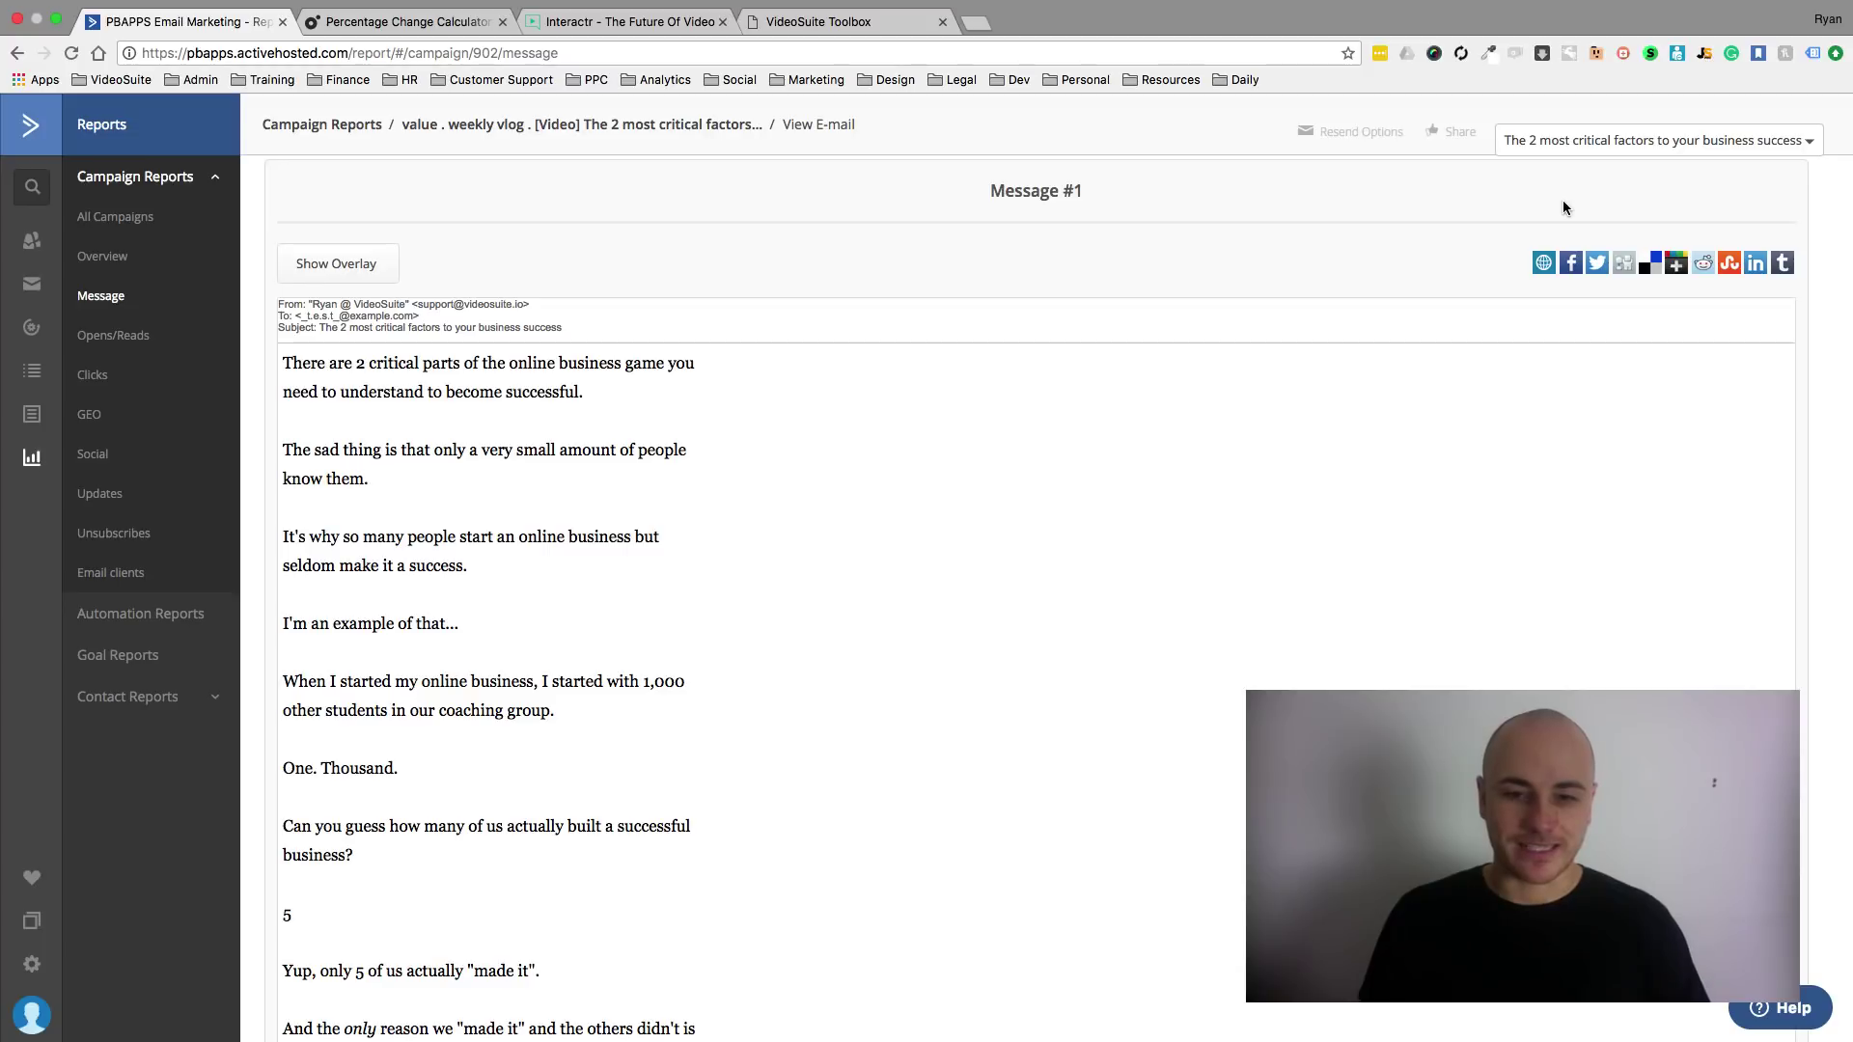
Check the percentage change from 76 to 98 clicks (28.94737%) and return to the email report
{"action": "left_click", "coordinate": [409, 26]}
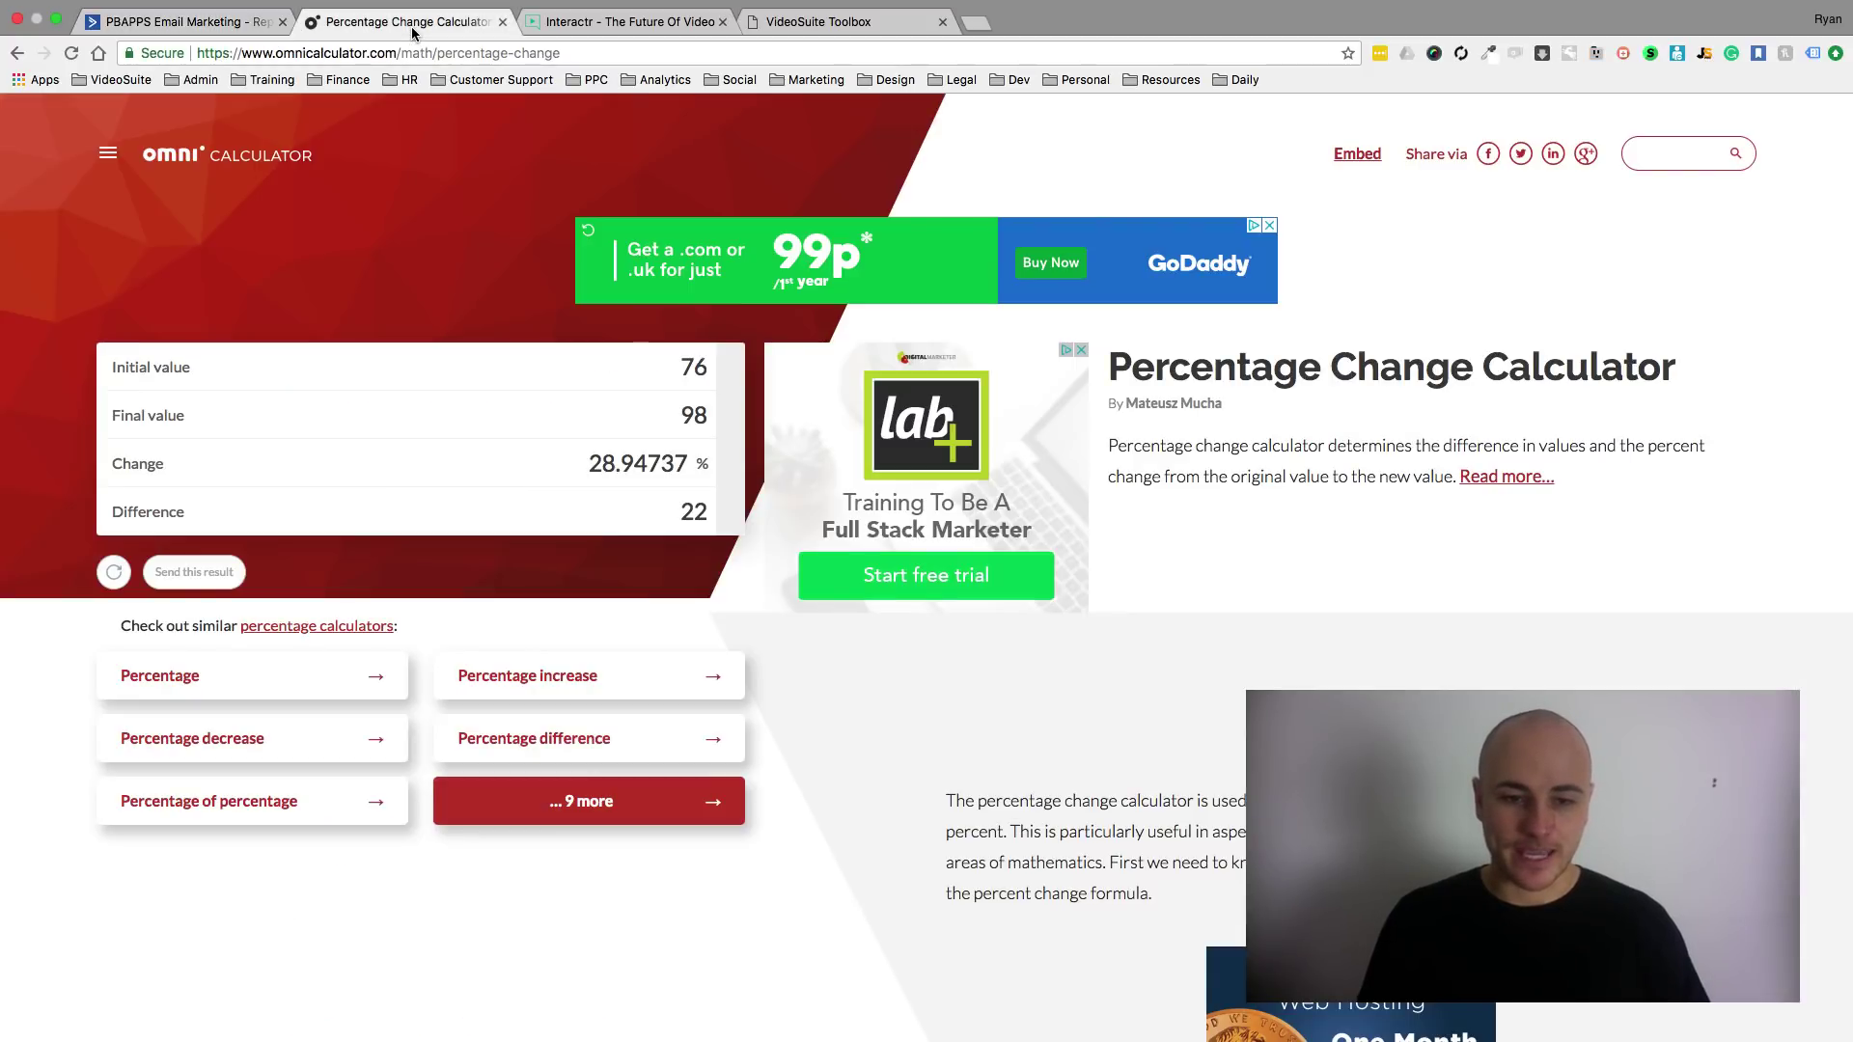
{"action": "double_click", "coordinate": [667, 365]}
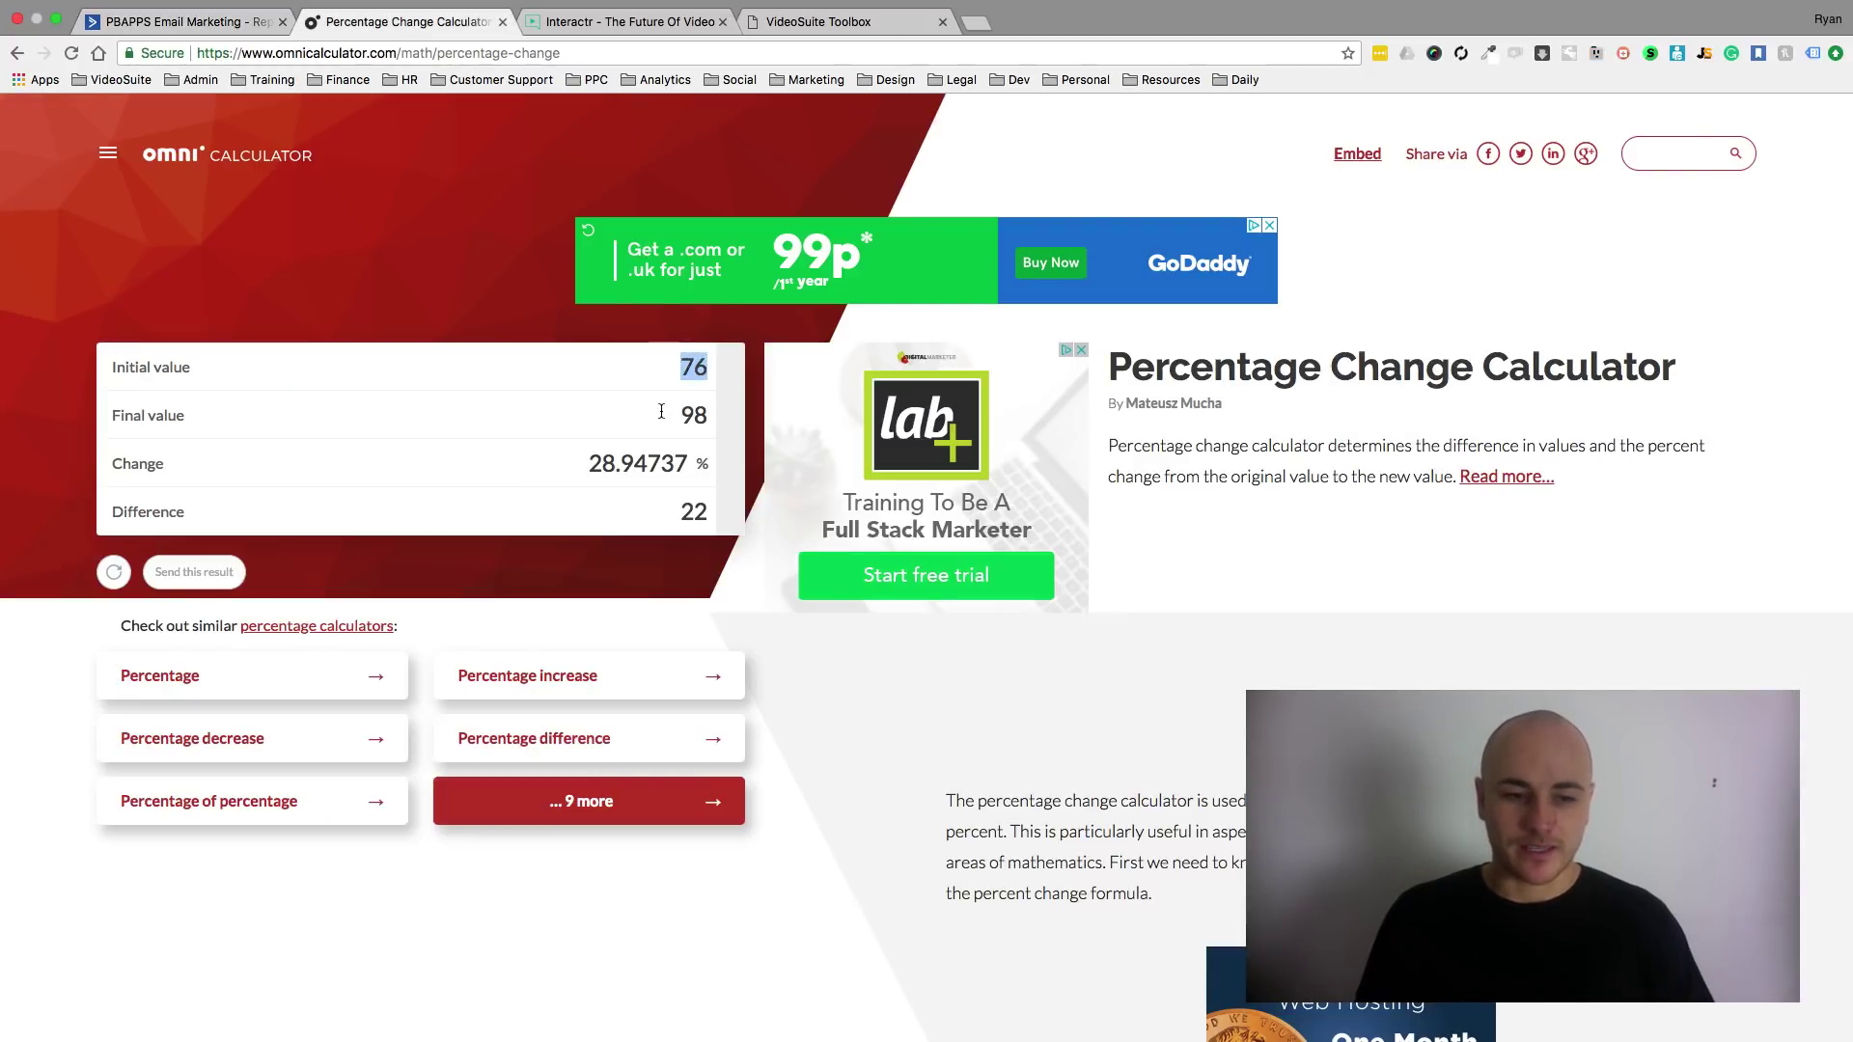
{"action": "double_click", "coordinate": [694, 415]}
{"action": "left_click", "coordinate": [562, 460]}
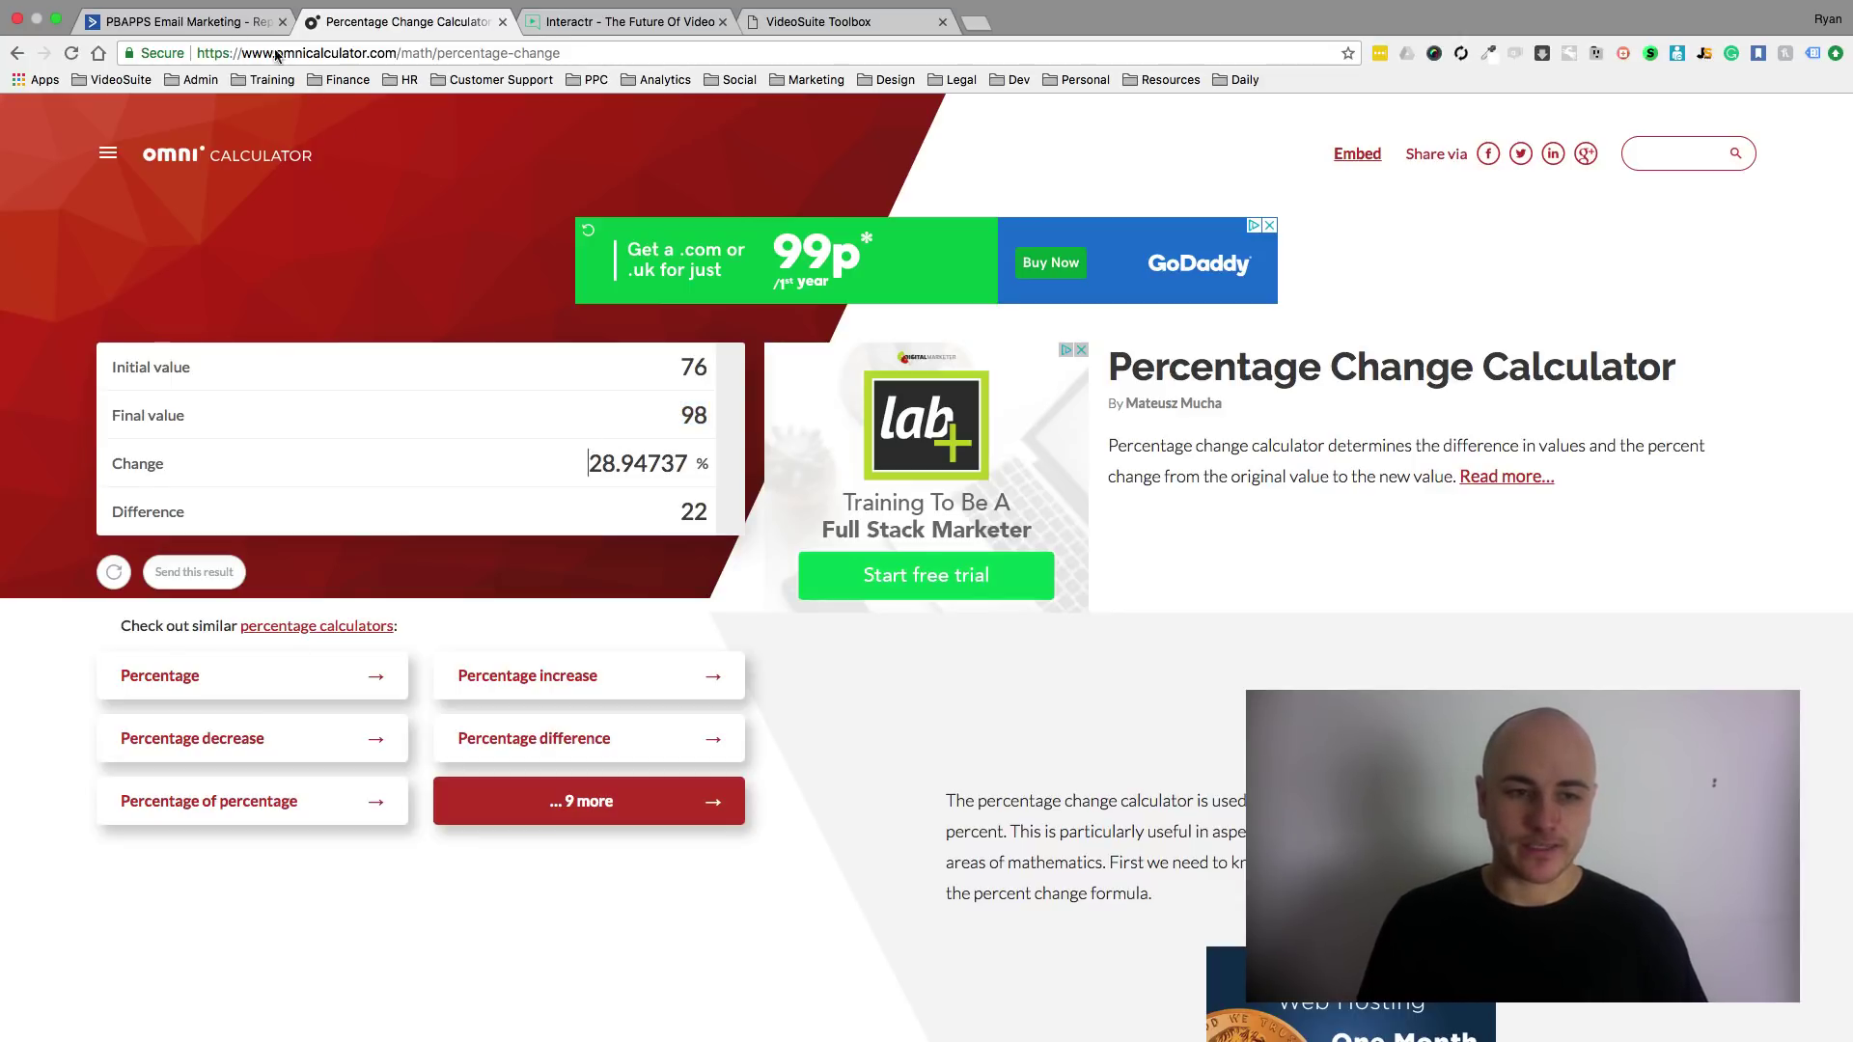
{"action": "left_click", "coordinate": [181, 20]}
Review Message #2, then upload the screenshot as the background in VideoSuite Thumbnail Creator
{"action": "left_click", "coordinate": [1663, 141]}
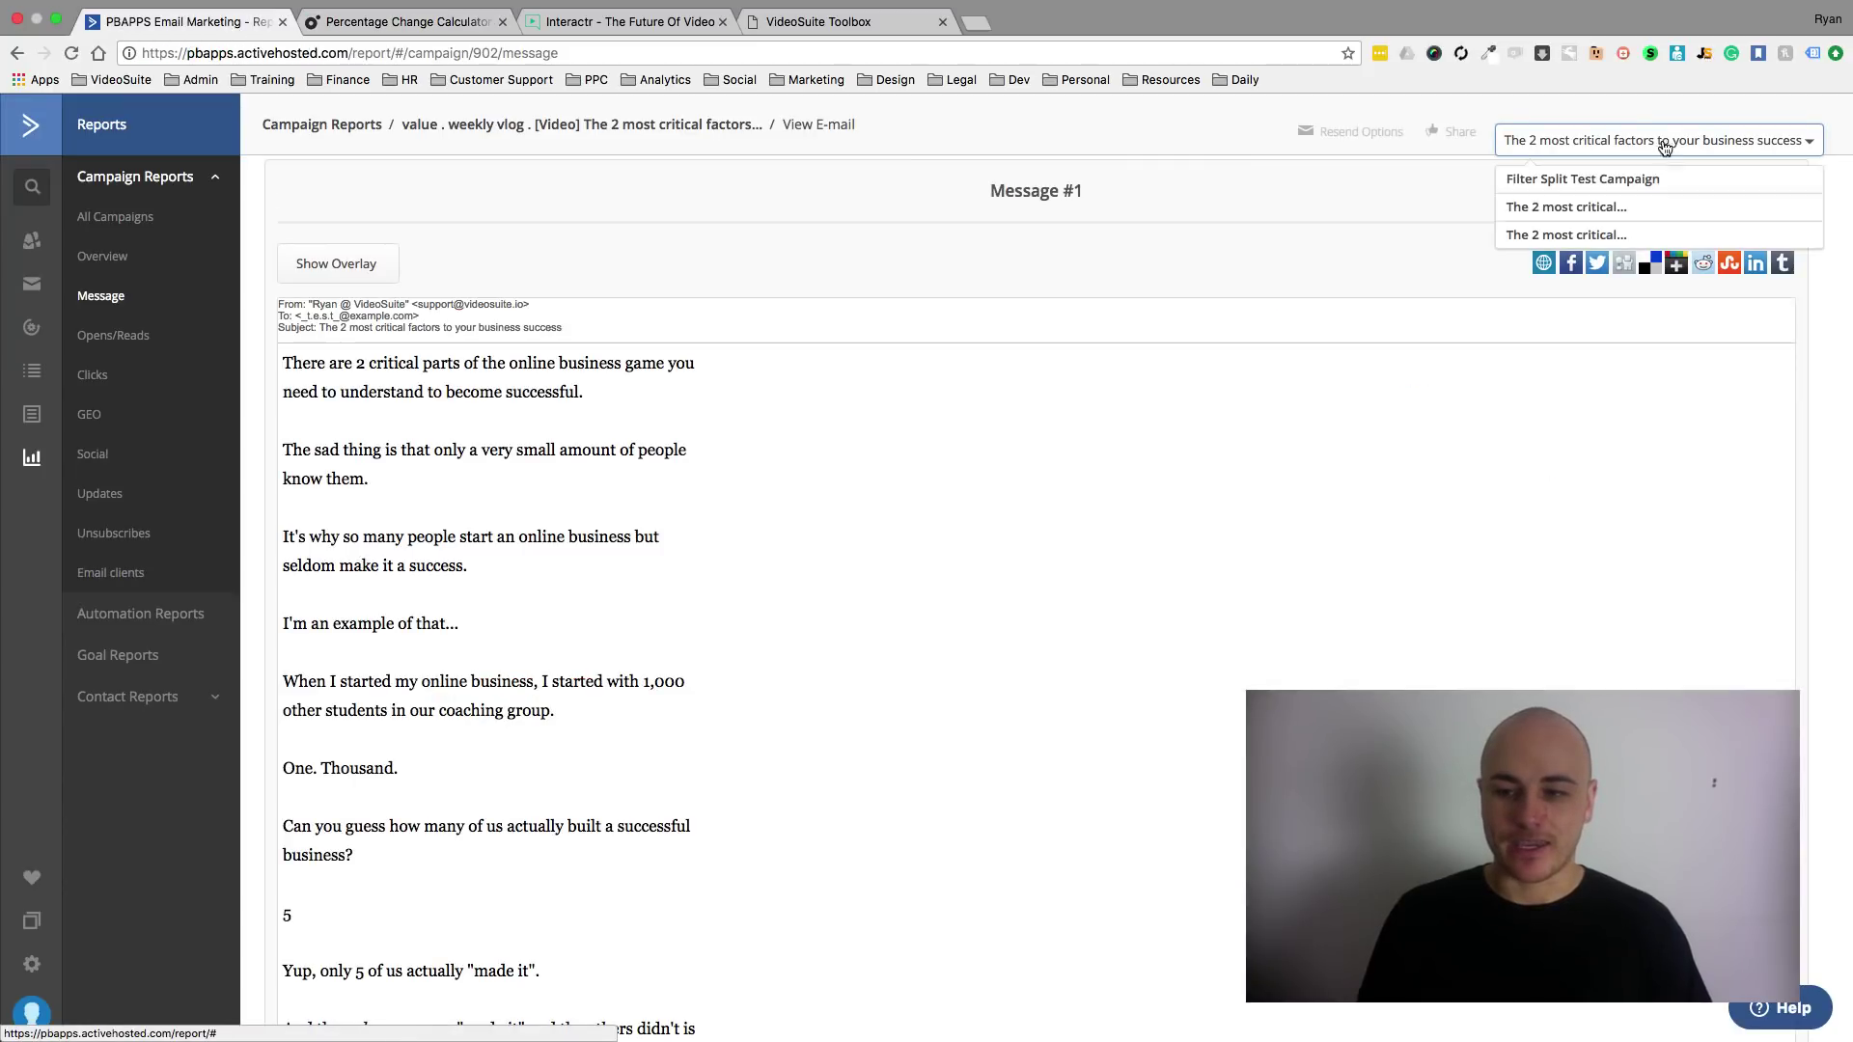
{"action": "left_click", "coordinate": [1599, 238]}
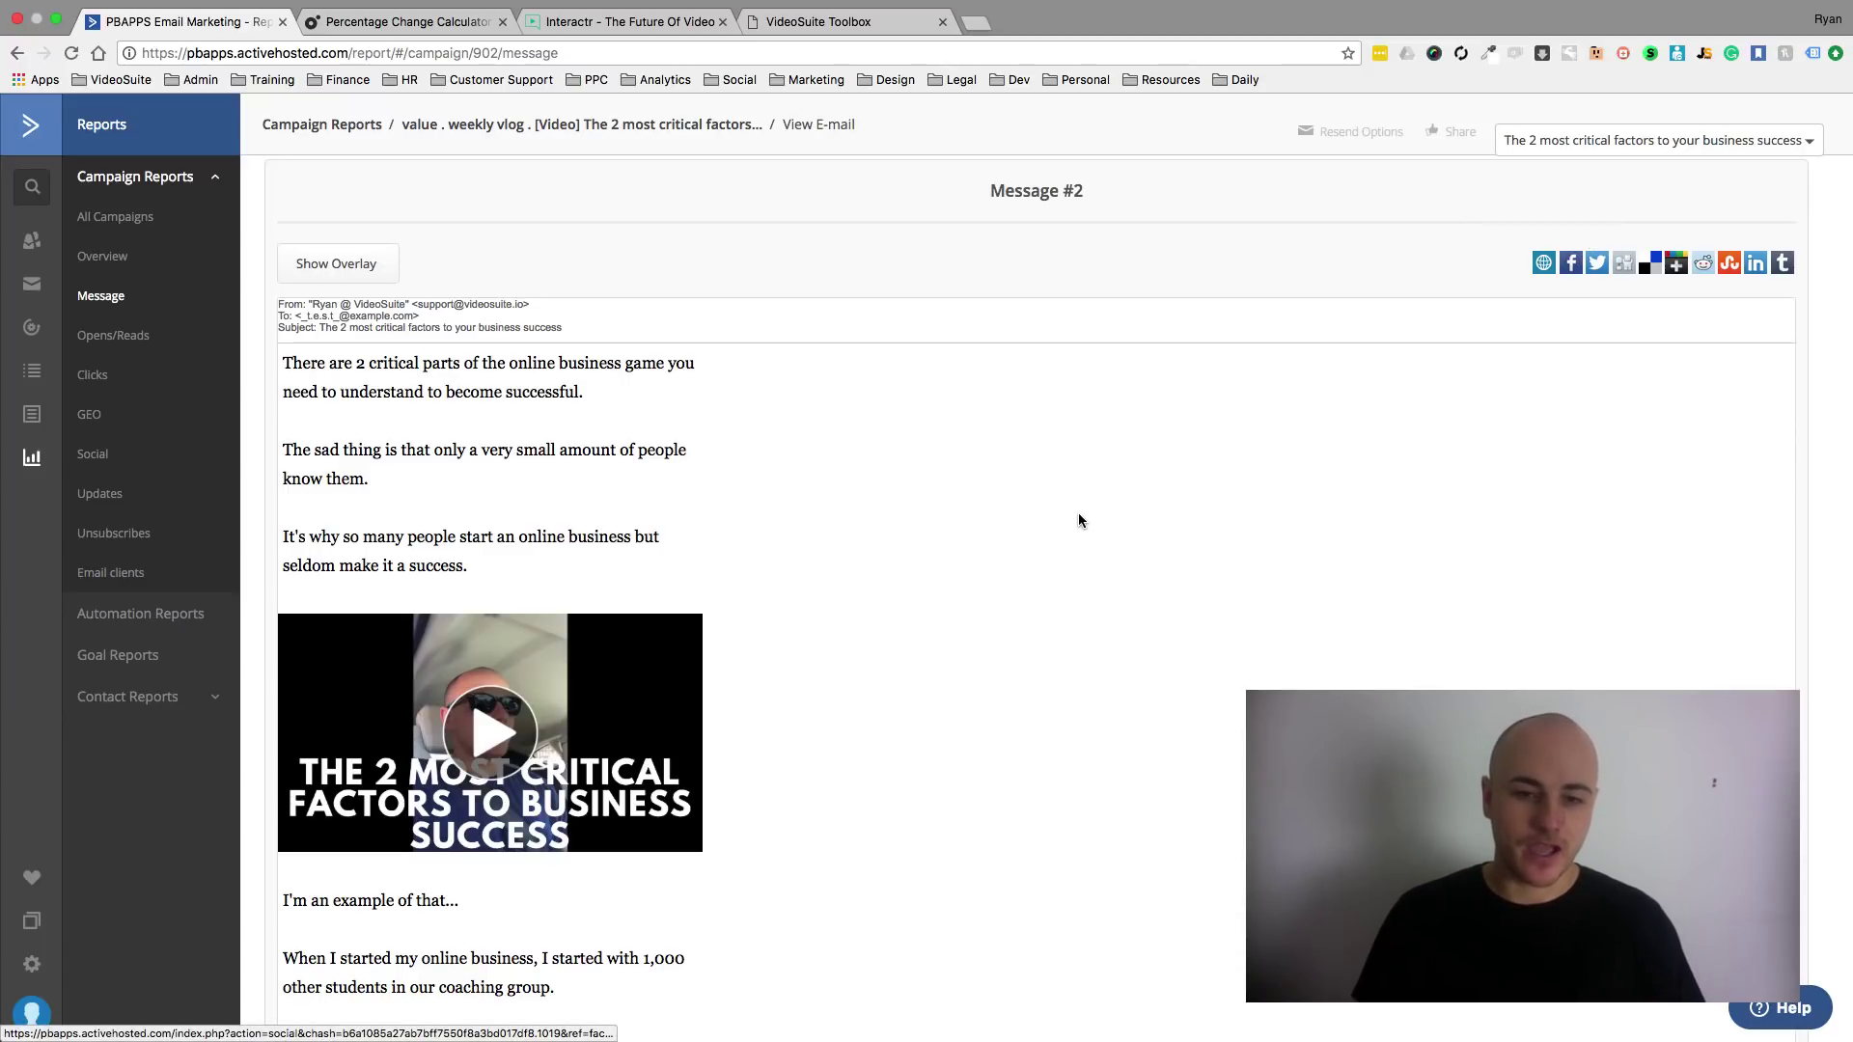
{"action": "scroll", "coordinate": [1054, 522], "scroll_direction": "down", "scroll_amount": 1}
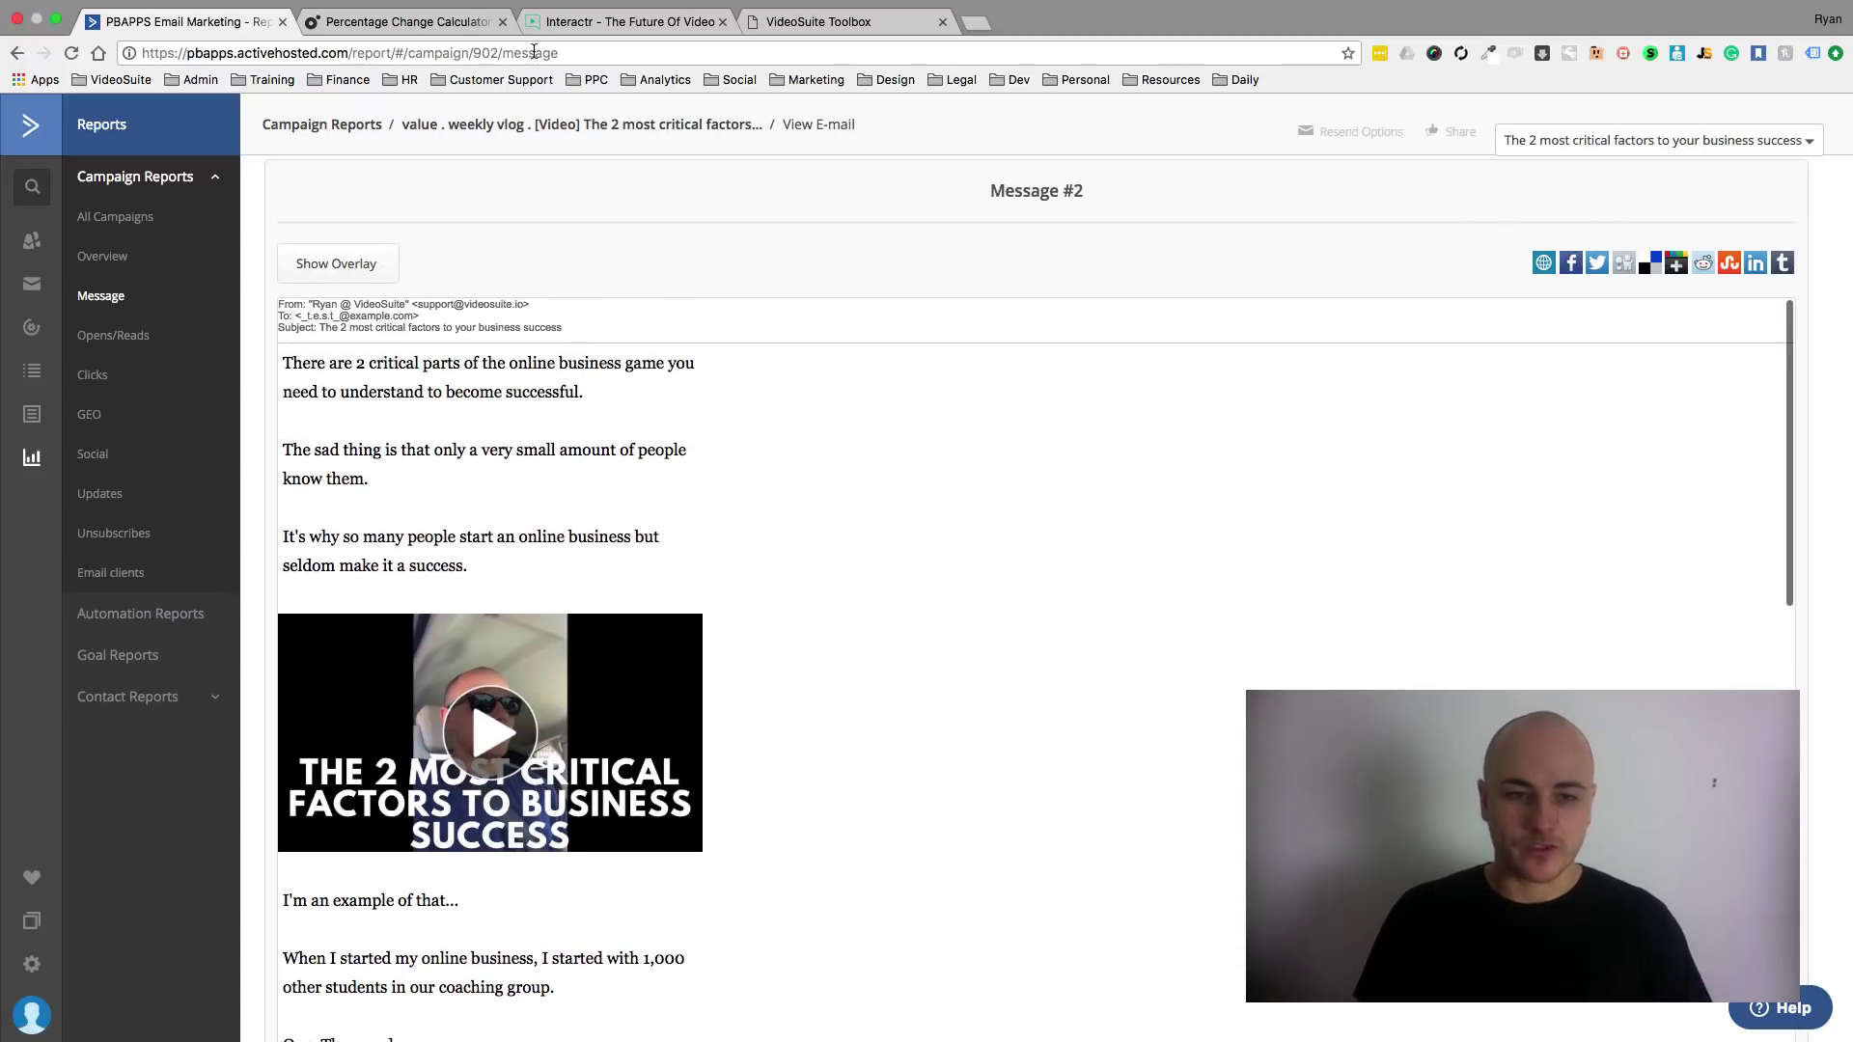
{"action": "left_click", "coordinate": [854, 26]}
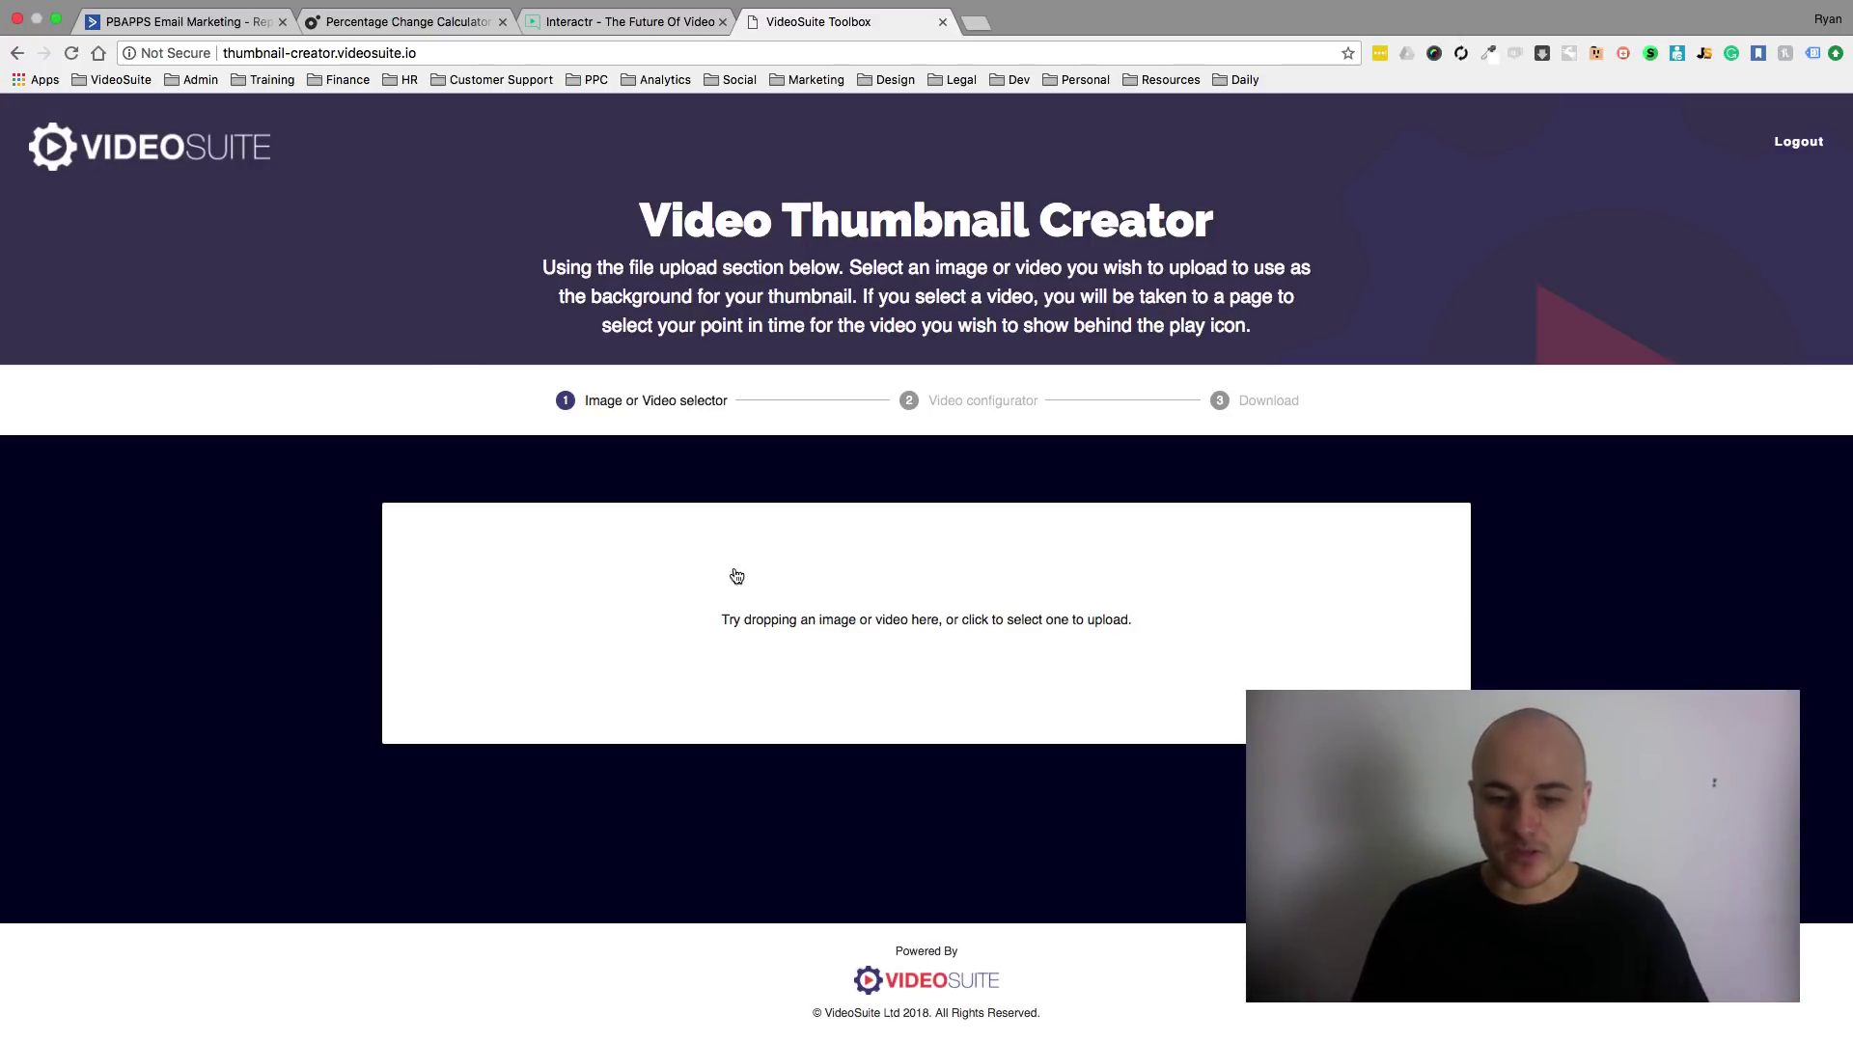
{"action": "left_click", "coordinate": [1073, 633]}
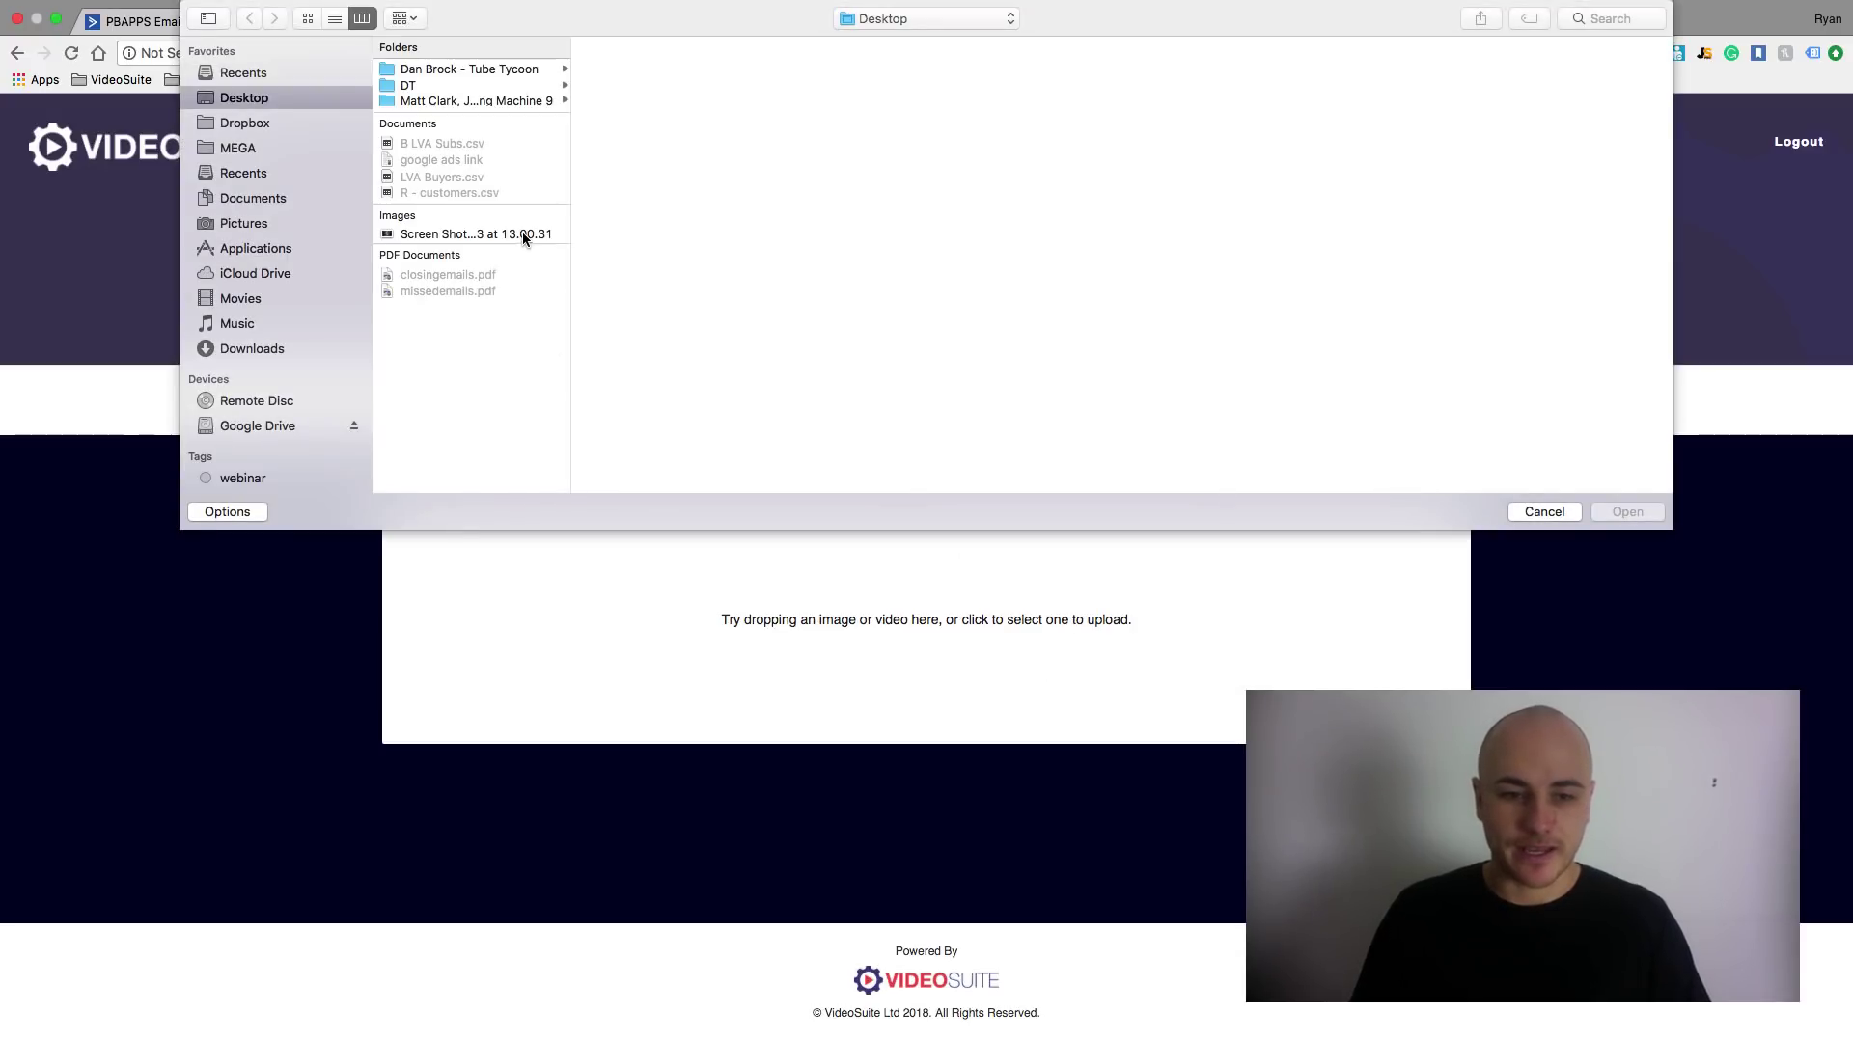
{"action": "left_click", "coordinate": [523, 233]}
{"action": "key", "text": "Return"}
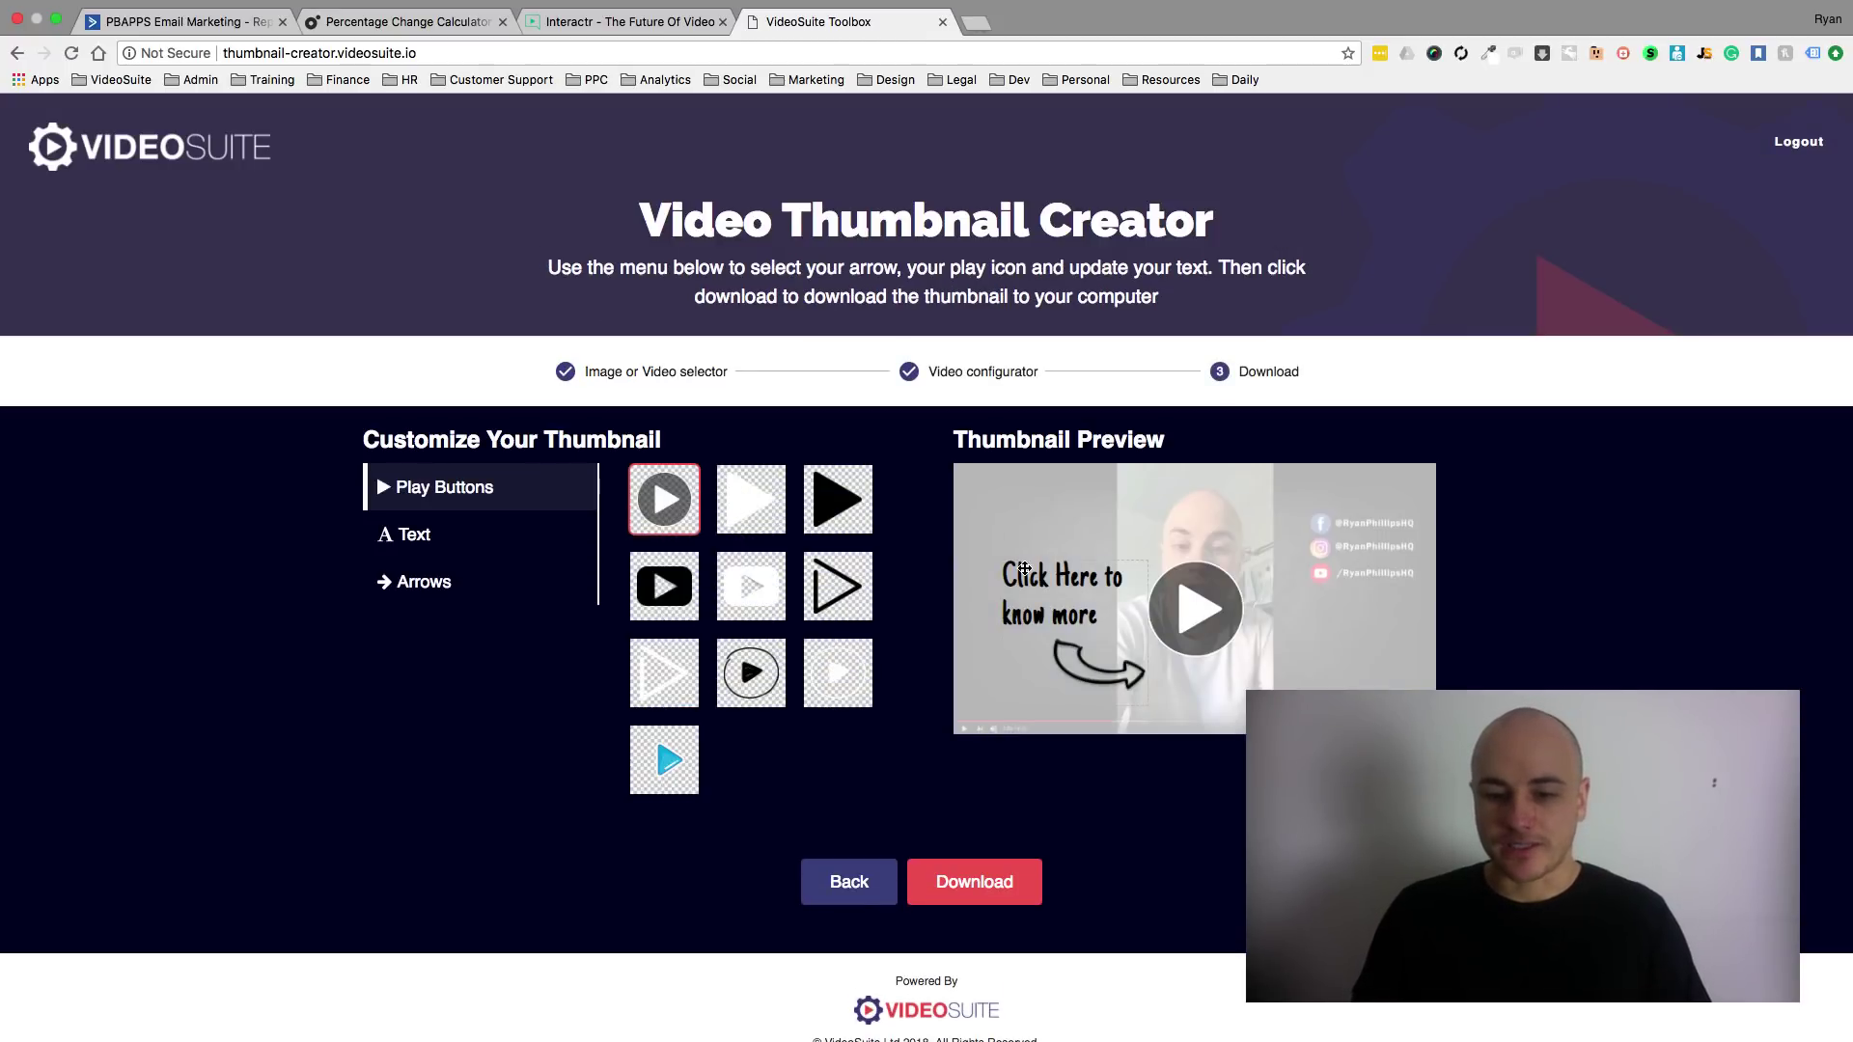
Move the 'Click Here to know more' text and curved arrow up-left, browse options, then view Interactr
{"action": "left_click_drag", "start_coordinate": [1024, 571], "coordinate": [998, 495]}
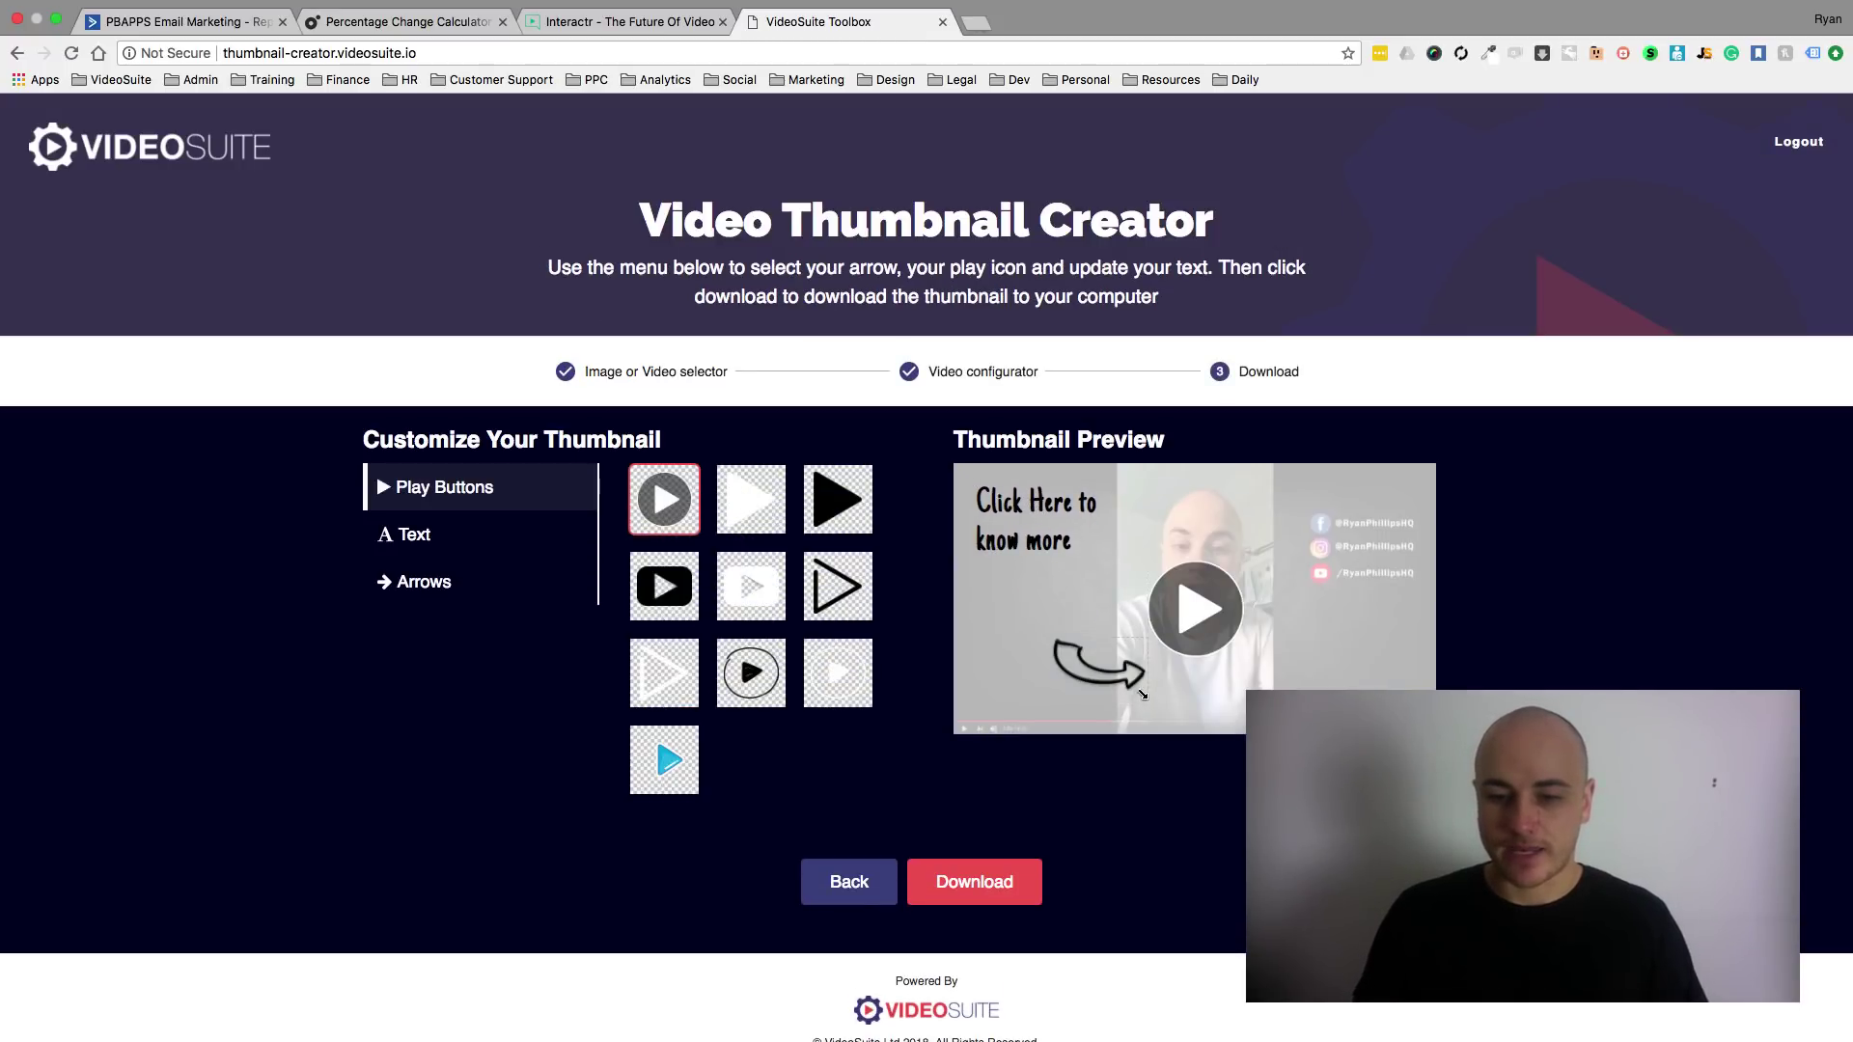
{"action": "left_click_drag", "start_coordinate": [1101, 663], "coordinate": [1059, 608]}
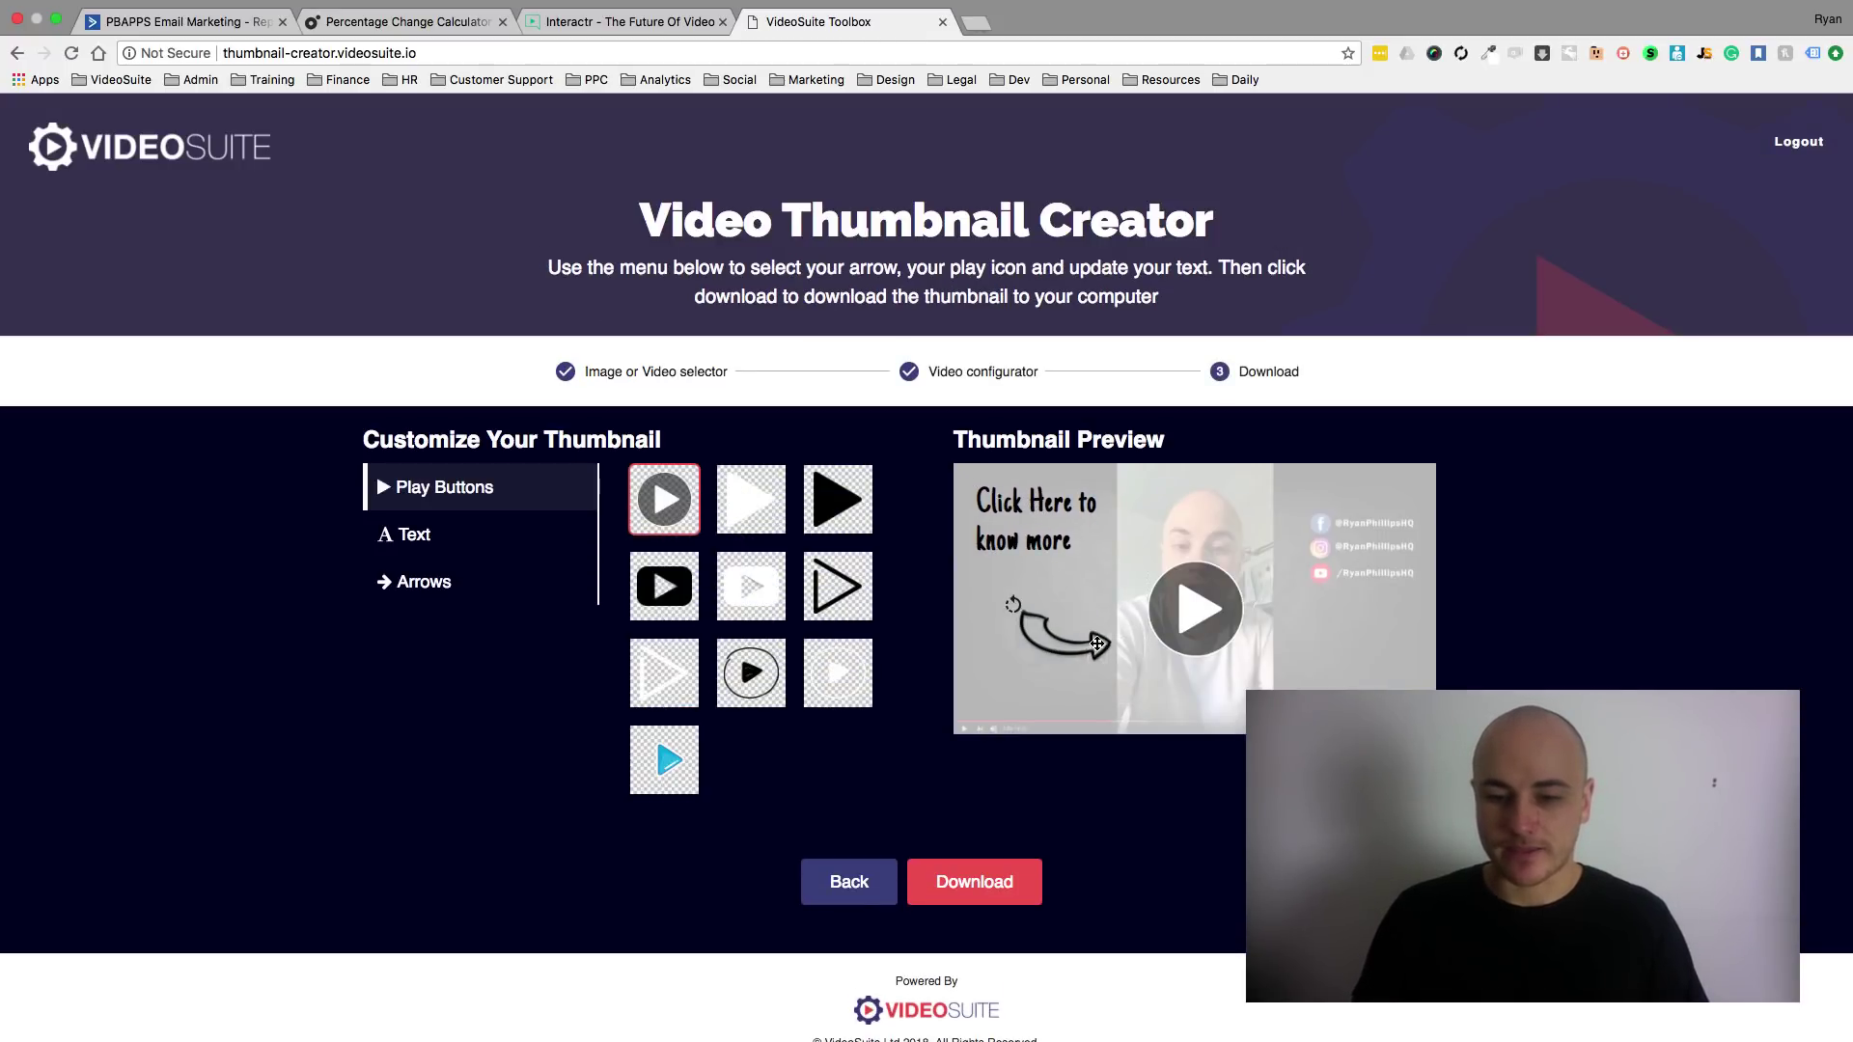
{"action": "left_click", "coordinate": [428, 538]}
{"action": "left_click", "coordinate": [420, 582]}
{"action": "left_click", "coordinate": [452, 493]}
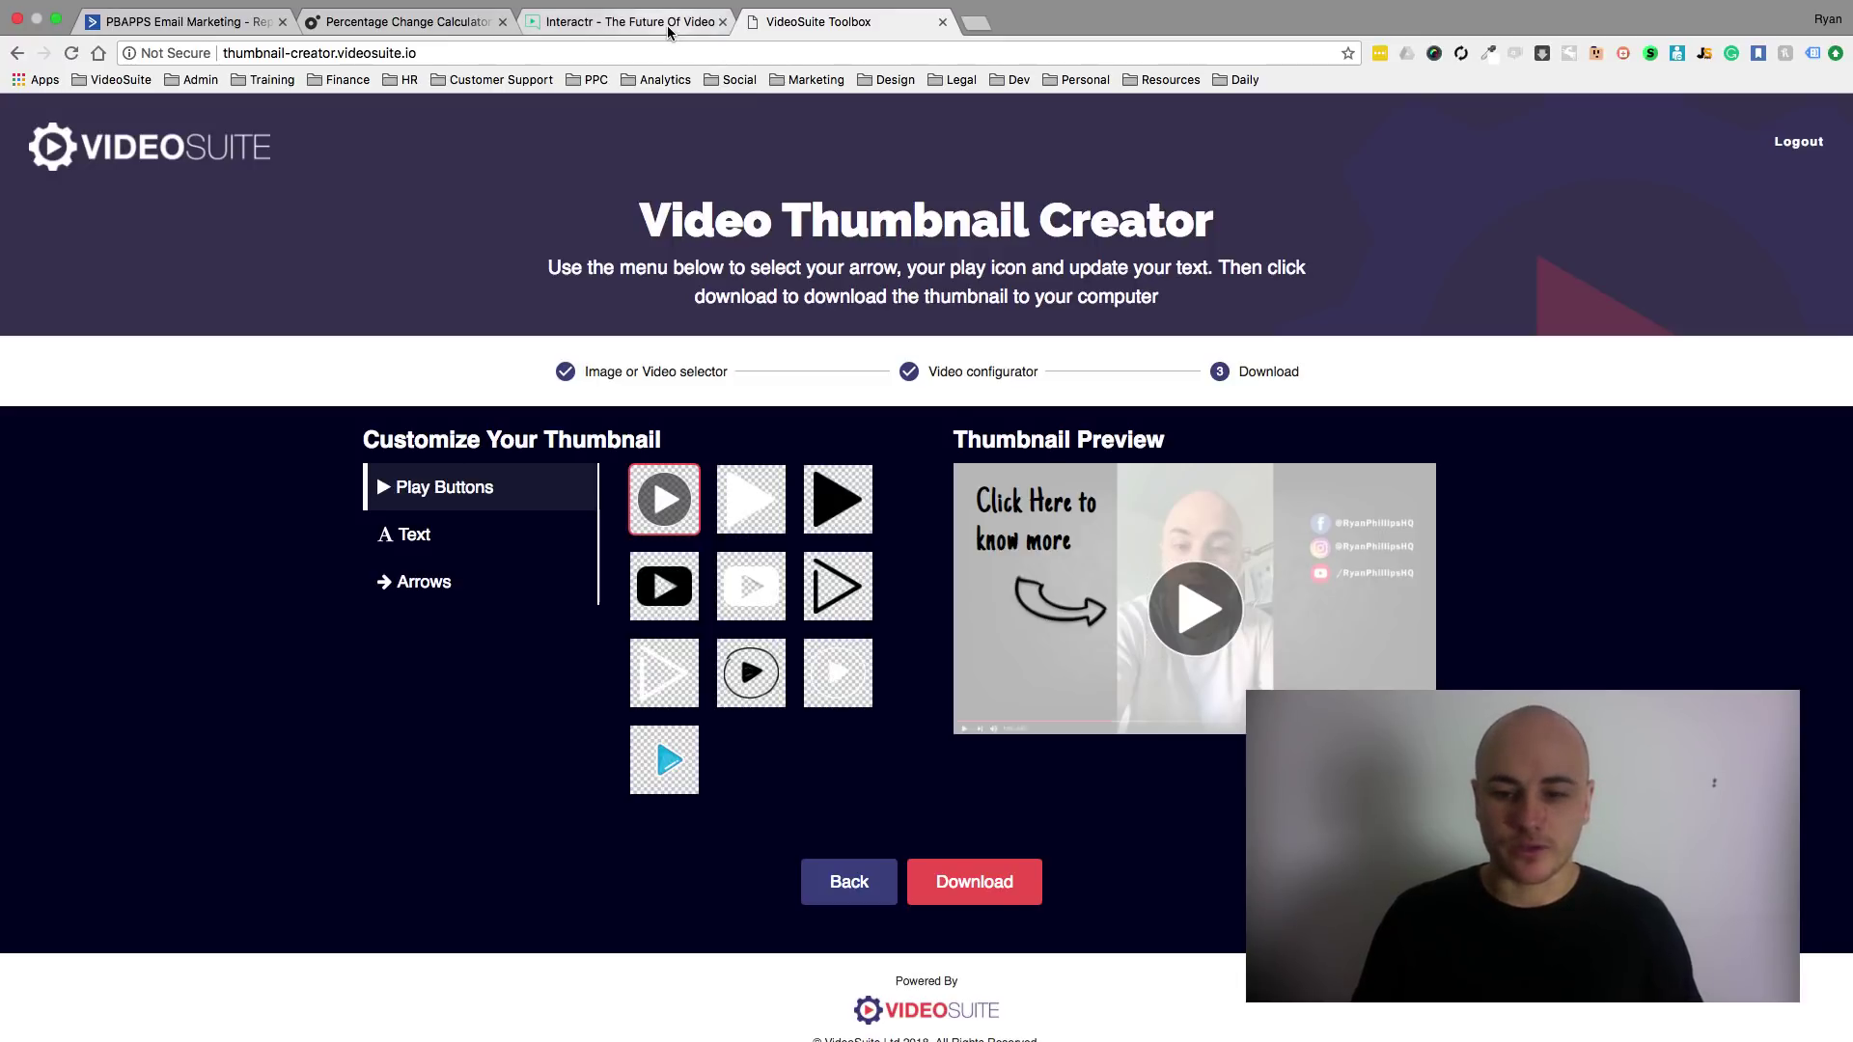
{"action": "left_click", "coordinate": [632, 22]}
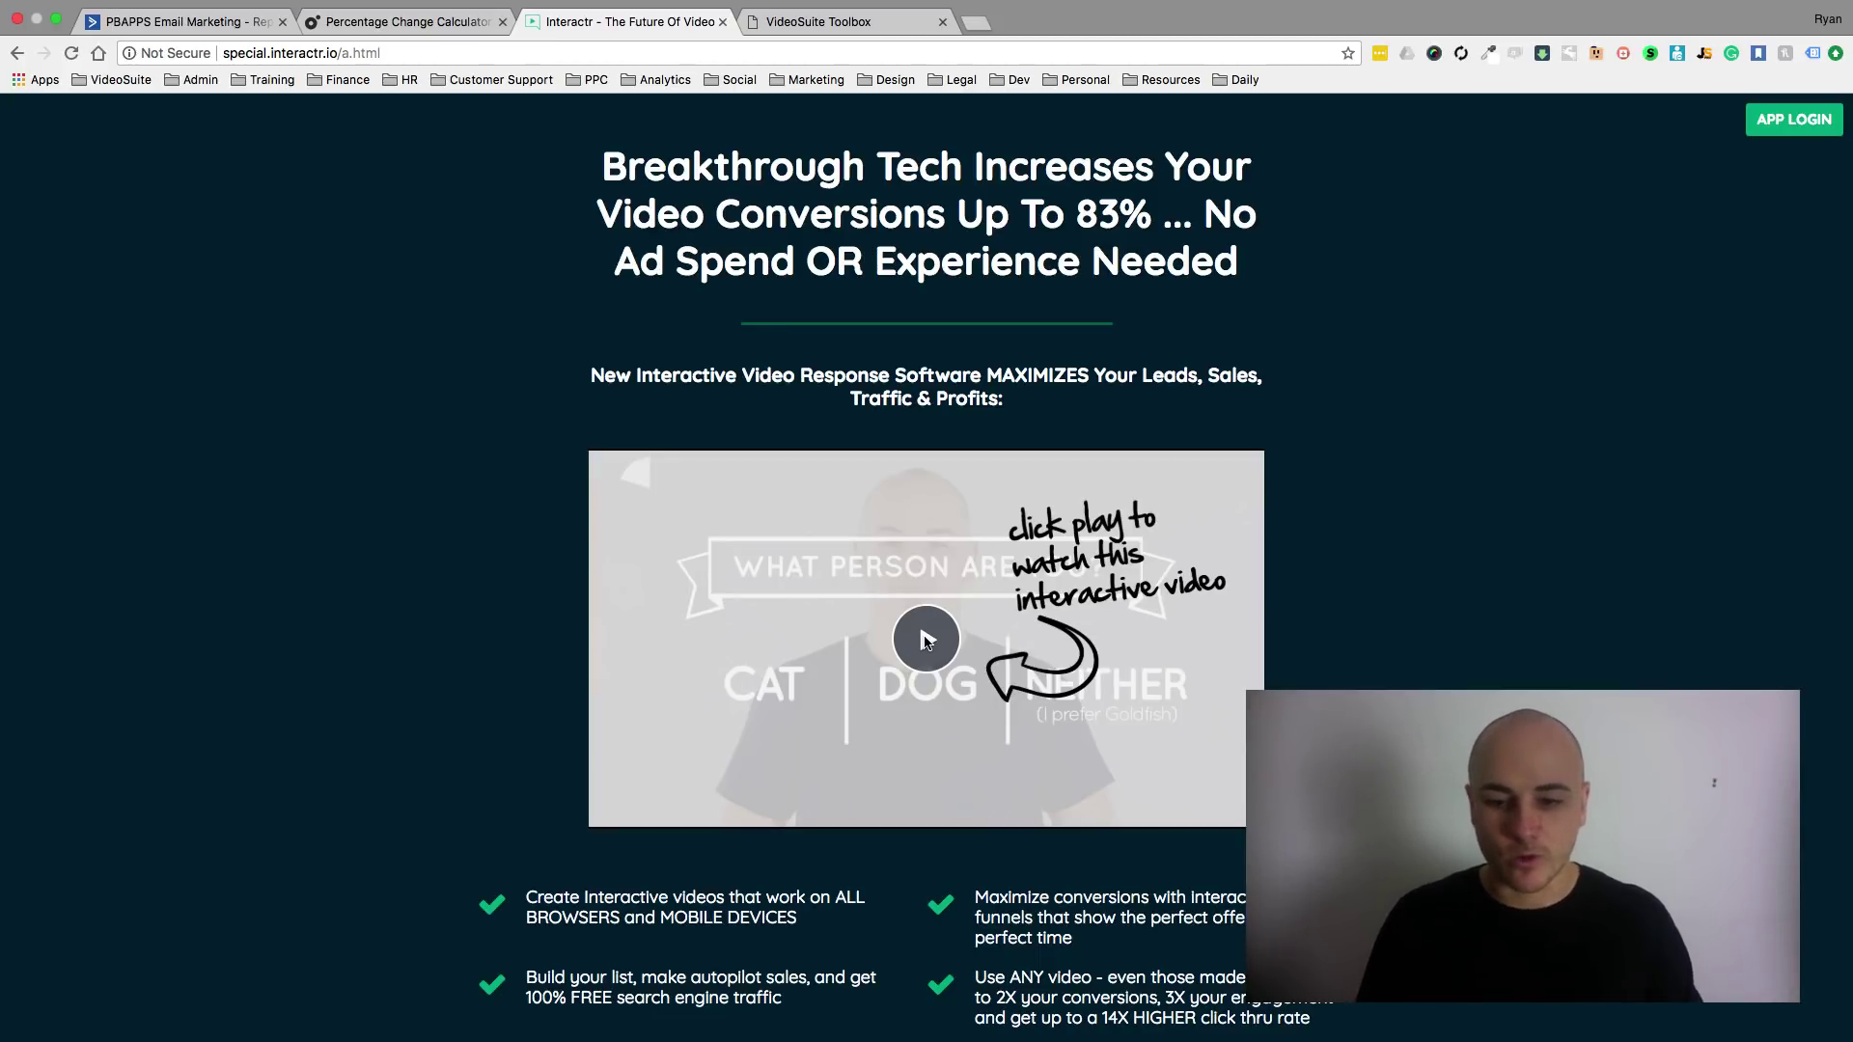
Revisit the thumbnail creator, Interactr page and 28.95% result, ending on the Message #2 email
{"action": "left_click", "coordinate": [878, 21]}
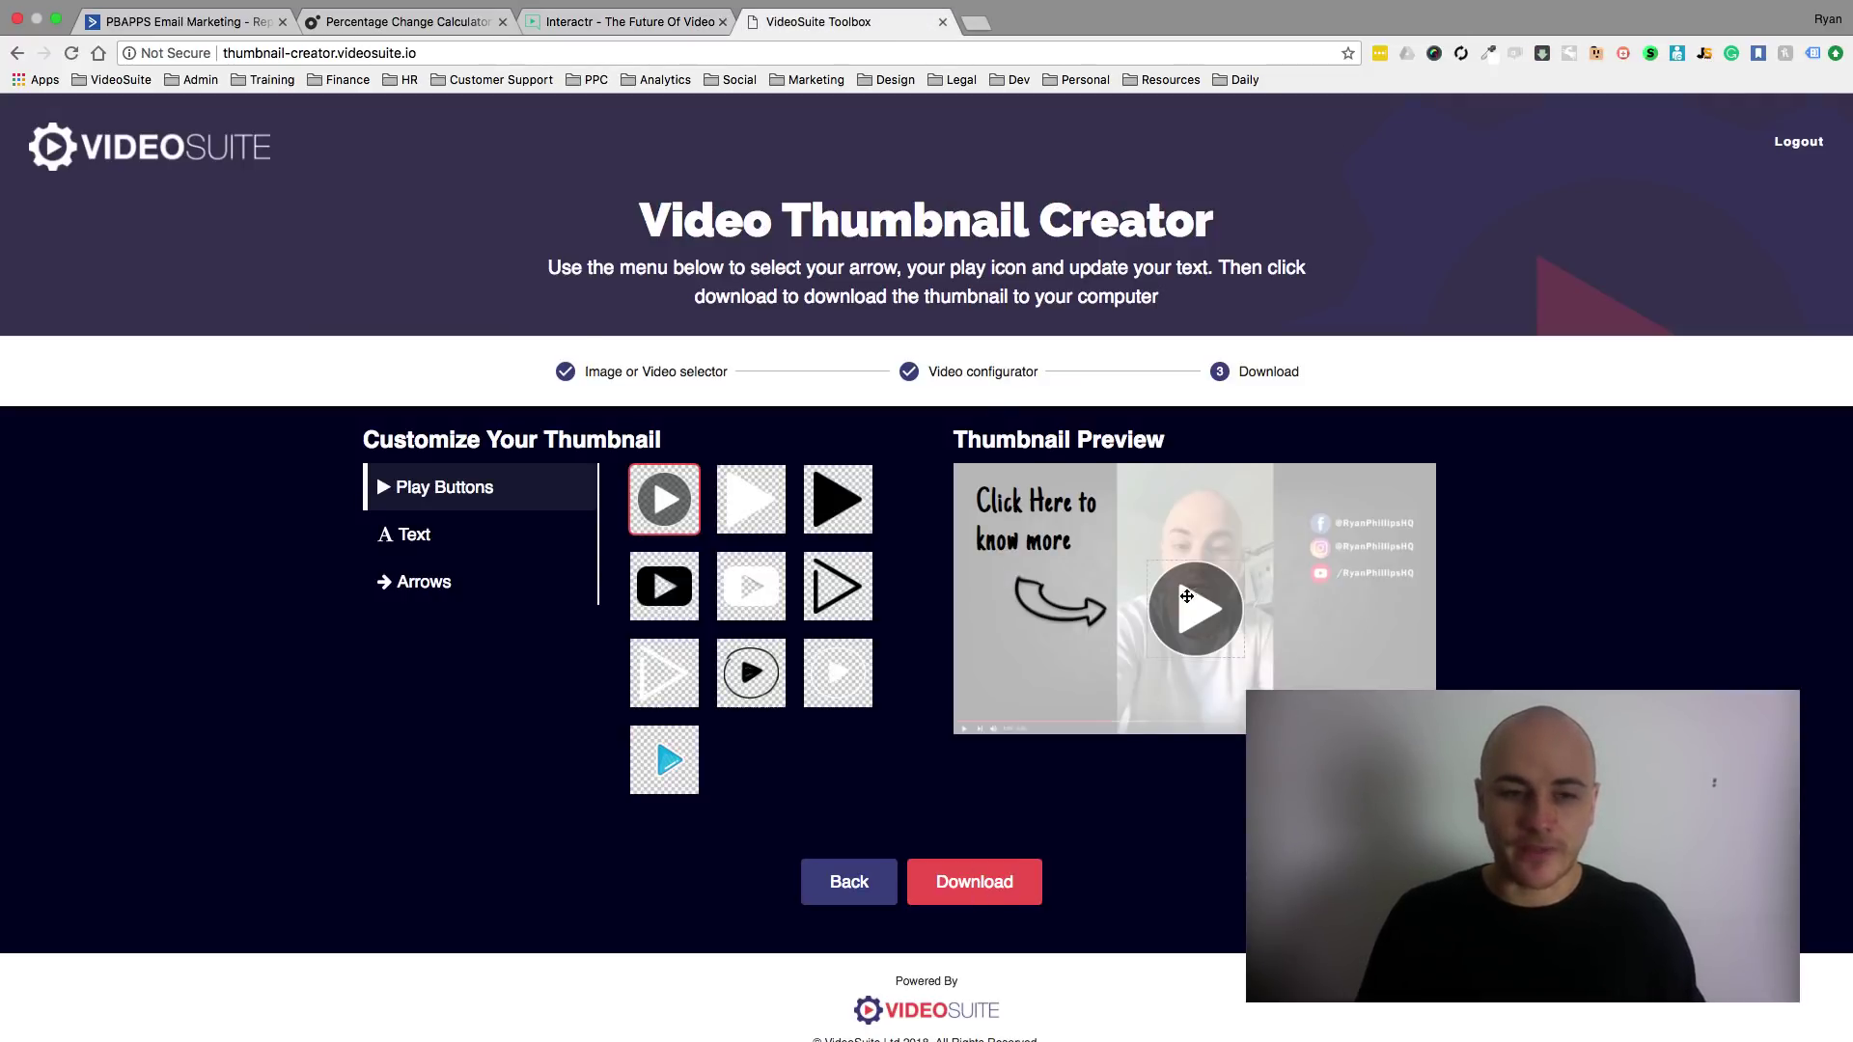
{"action": "left_click", "coordinate": [189, 22]}
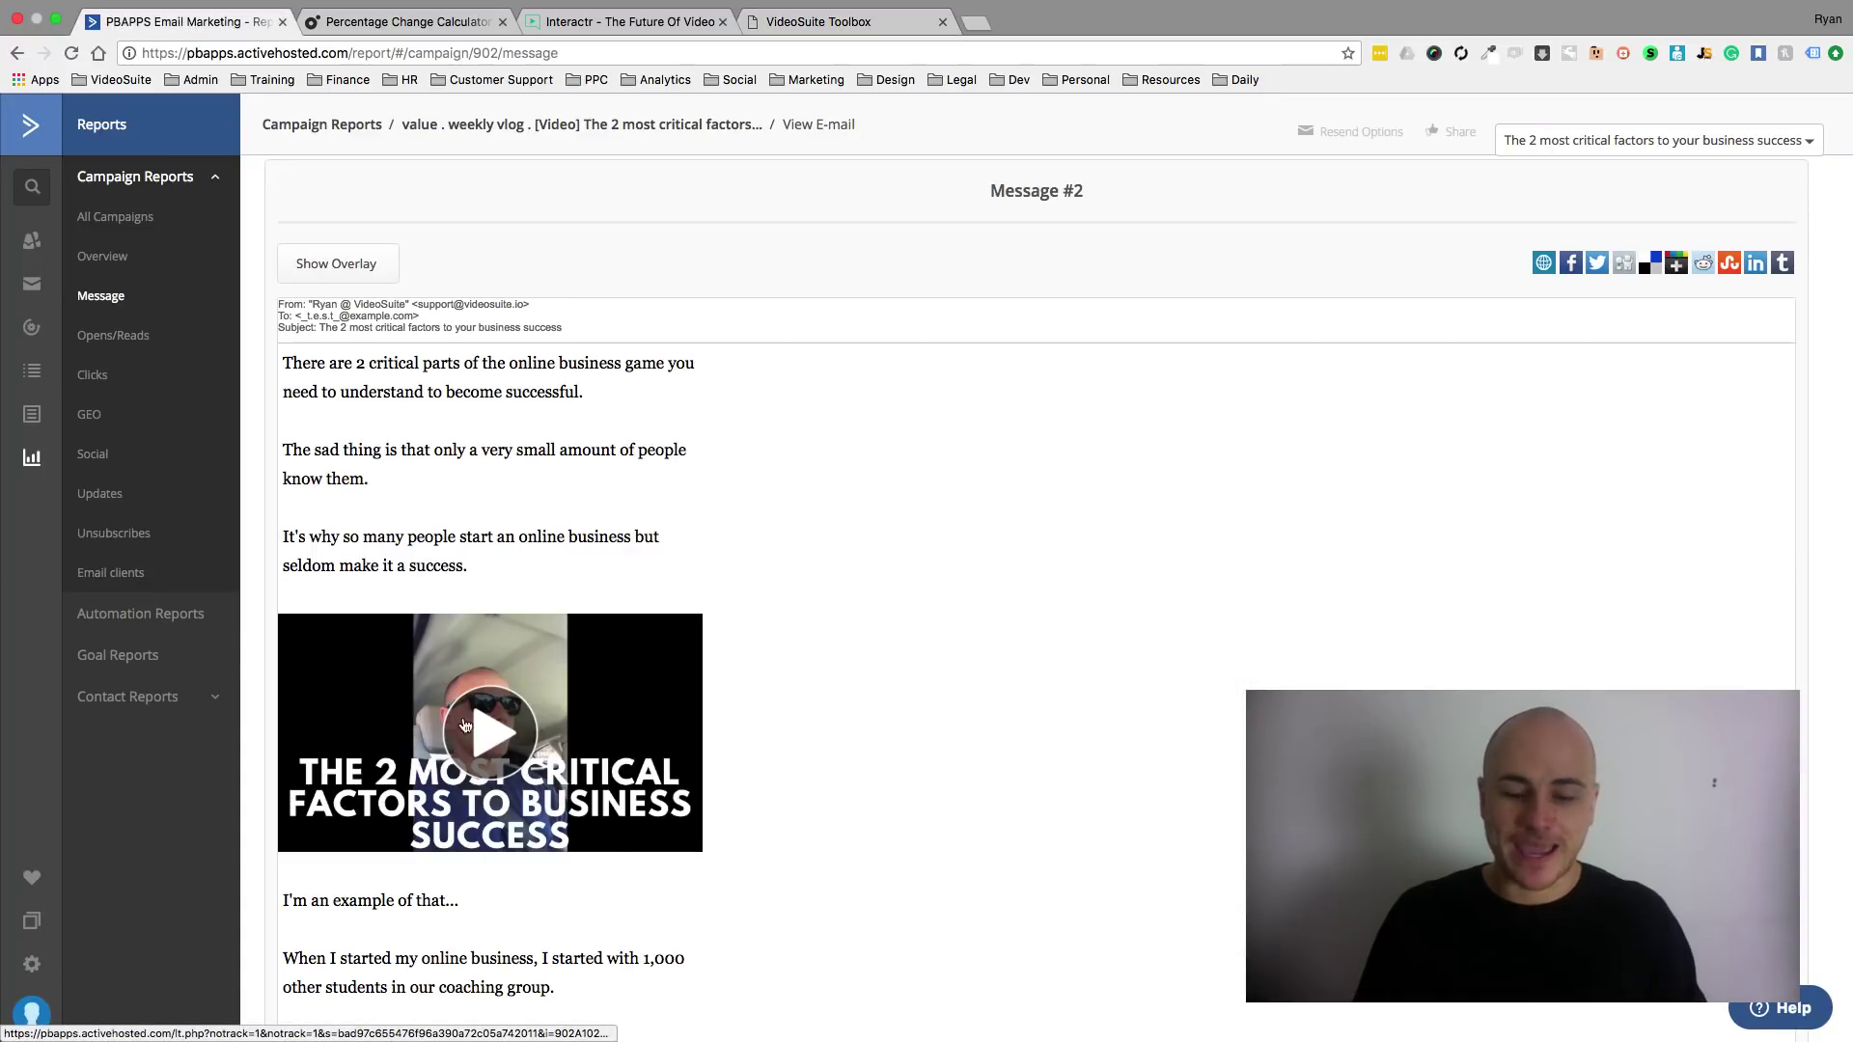
{"action": "left_click", "coordinate": [613, 31]}
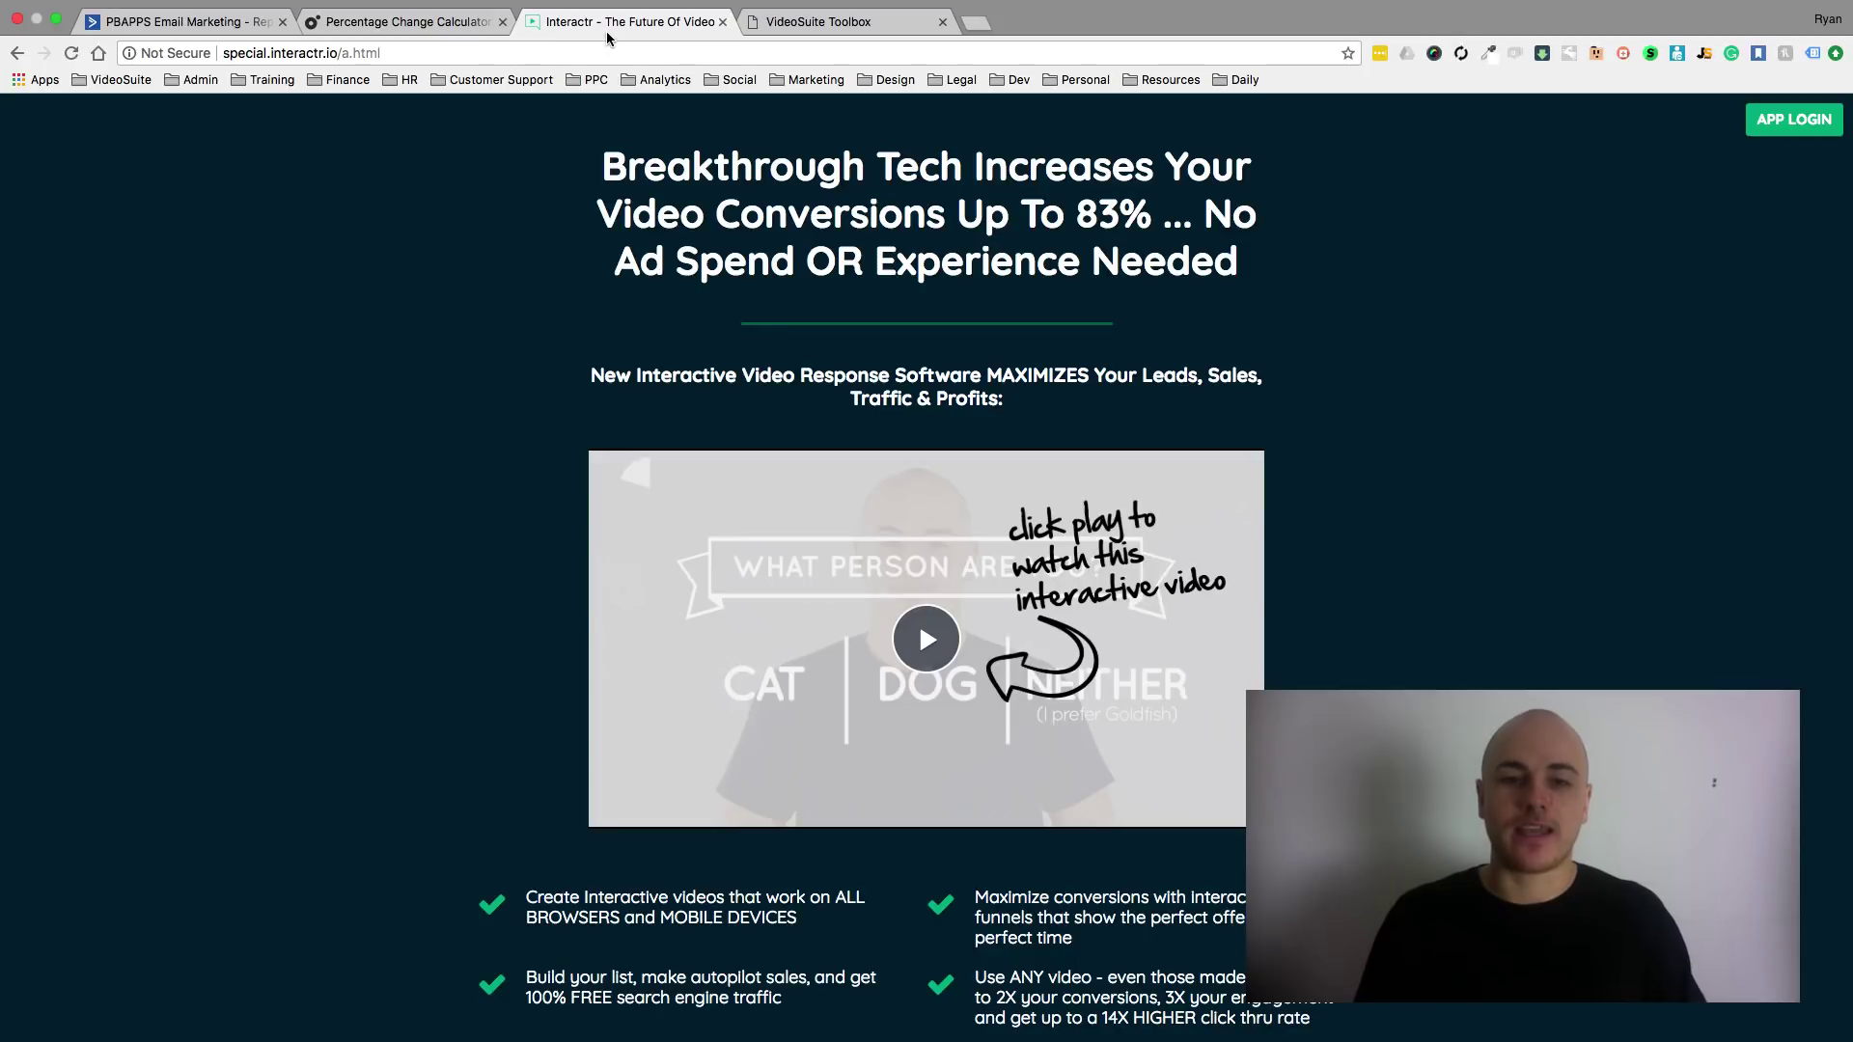
{"action": "left_click", "coordinate": [414, 23]}
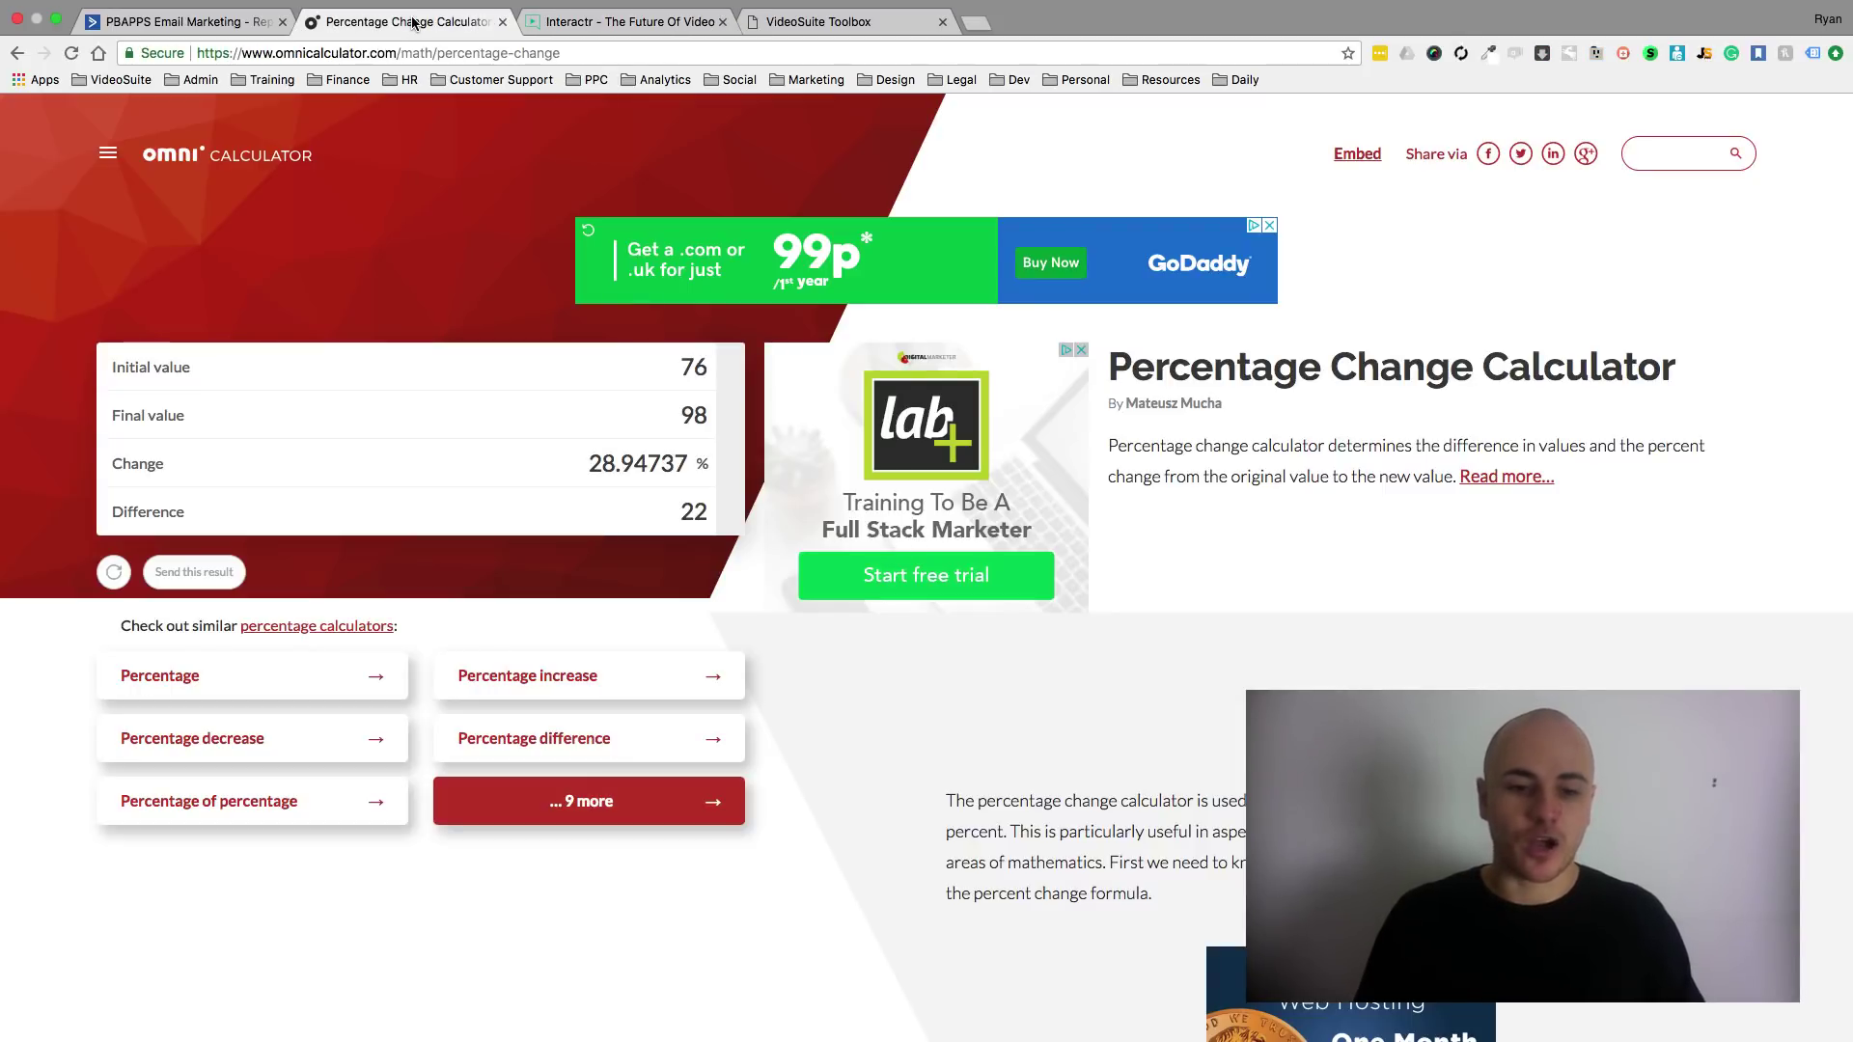
{"action": "left_click", "coordinate": [234, 27]}
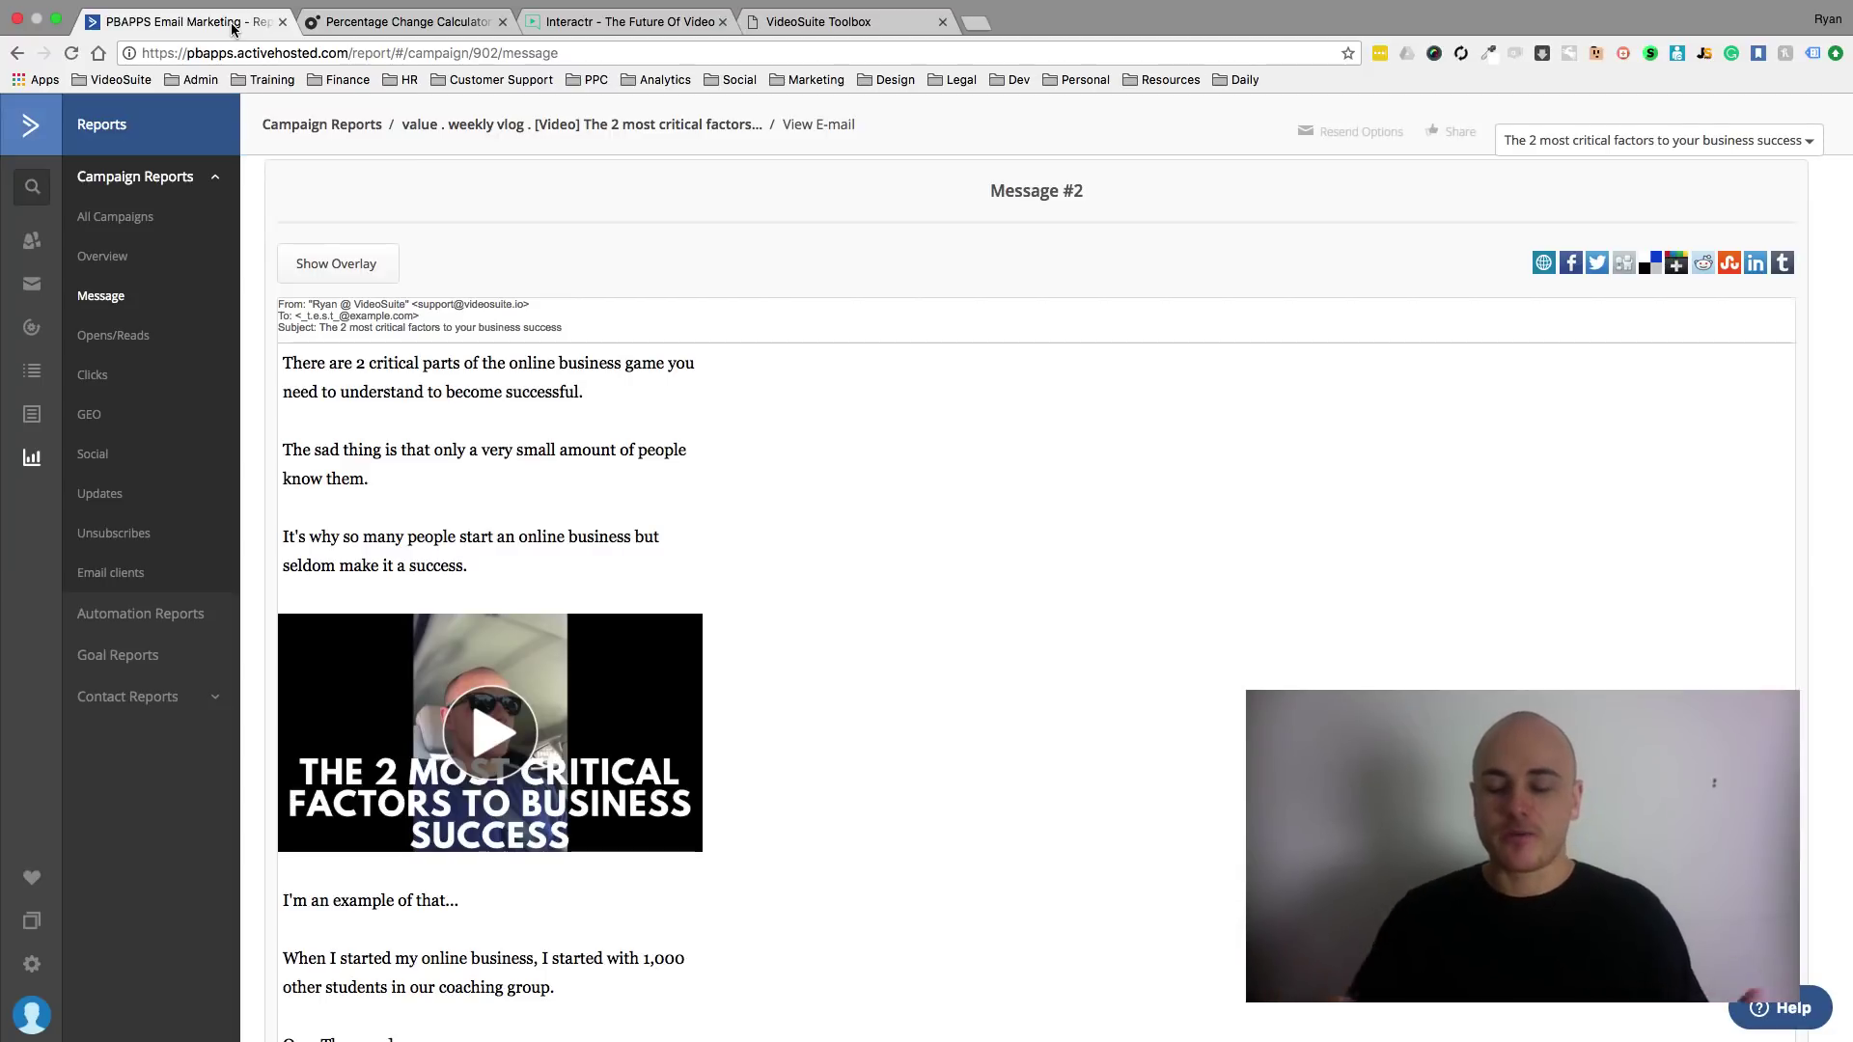